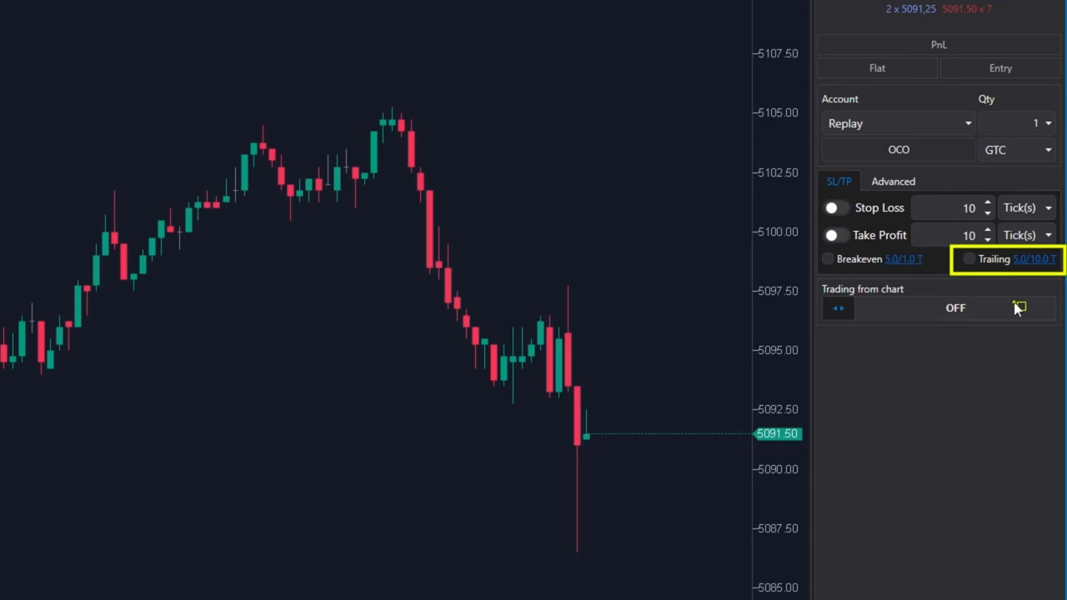
Inspect the three-level Advanced SL/TP table, then return to SL/TP and hide the order panel
{"action": "left_click", "coordinate": [969, 235]}
{"action": "left_click", "coordinate": [902, 184]}
{"action": "mouse_move", "coordinate": [818, 198]}
{"action": "left_mouse_down"}
{"action": "mouse_move", "coordinate": [915, 265]}
{"action": "mouse_move", "coordinate": [1061, 304]}
{"action": "left_mouse_up"}
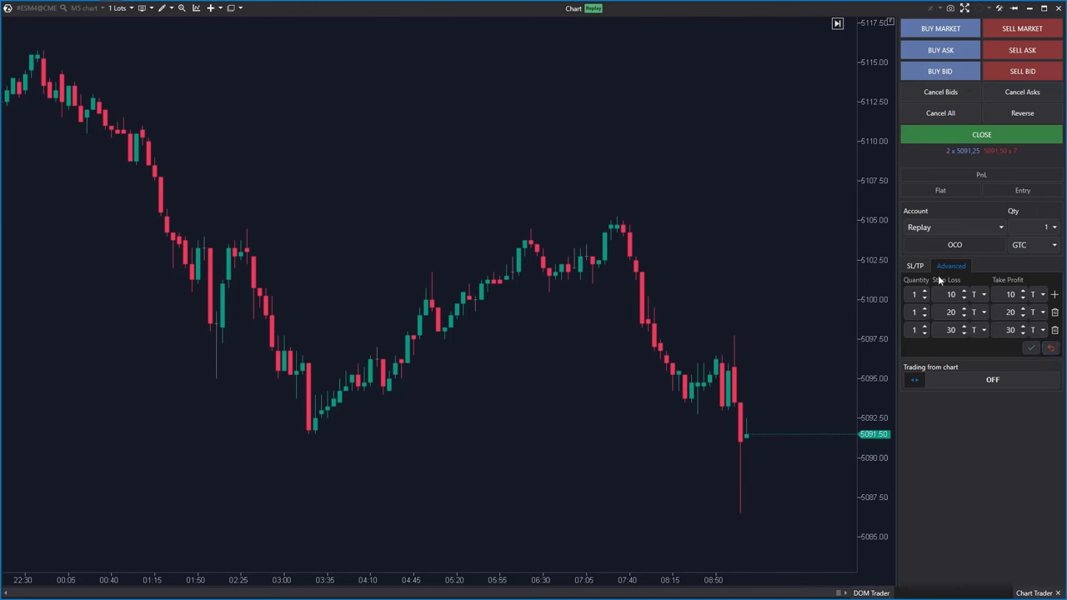
{"action": "left_click", "coordinate": [916, 267]}
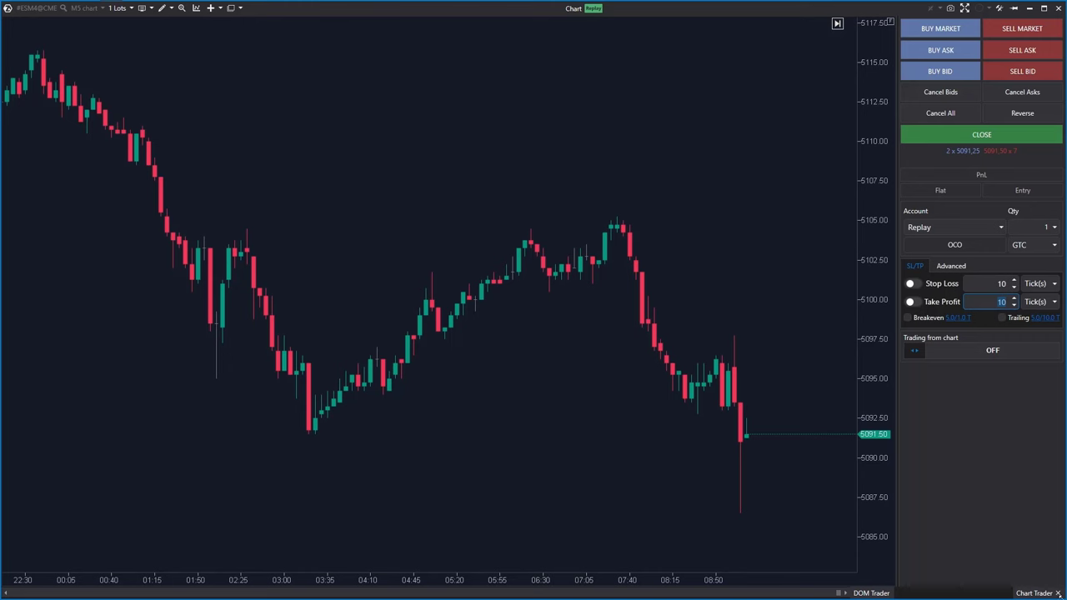
{"action": "left_click", "coordinate": [1057, 592]}
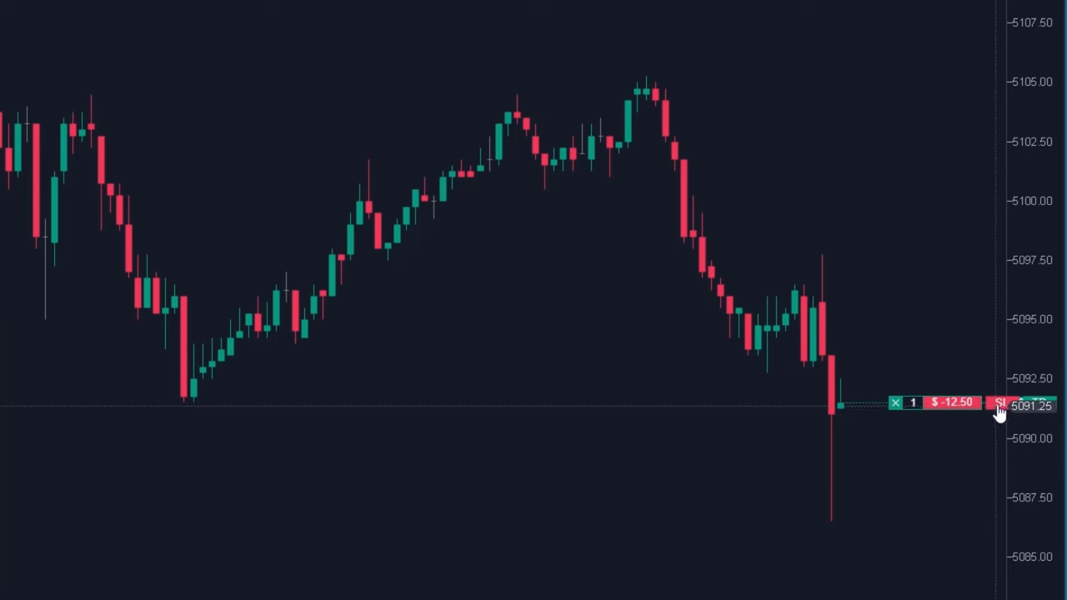
Place a stop-loss at 5086.25 below the long, and cancel the 5105.75 take-profit limit
{"action": "left_click_drag", "start_coordinate": [998, 407], "coordinate": [936, 536]}
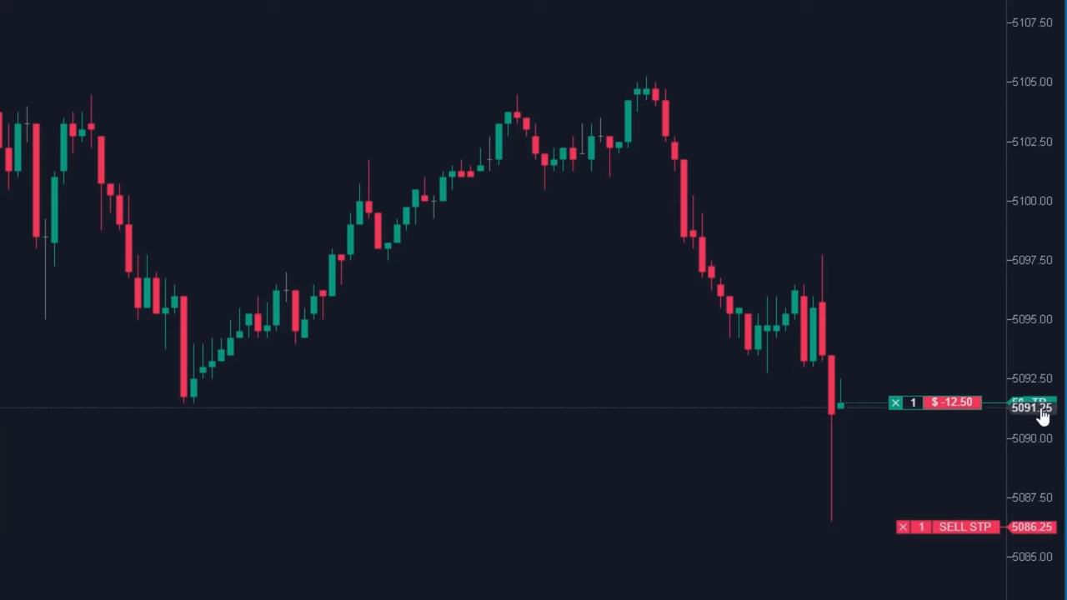
{"action": "left_click_drag", "start_coordinate": [1010, 406], "coordinate": [940, 73]}
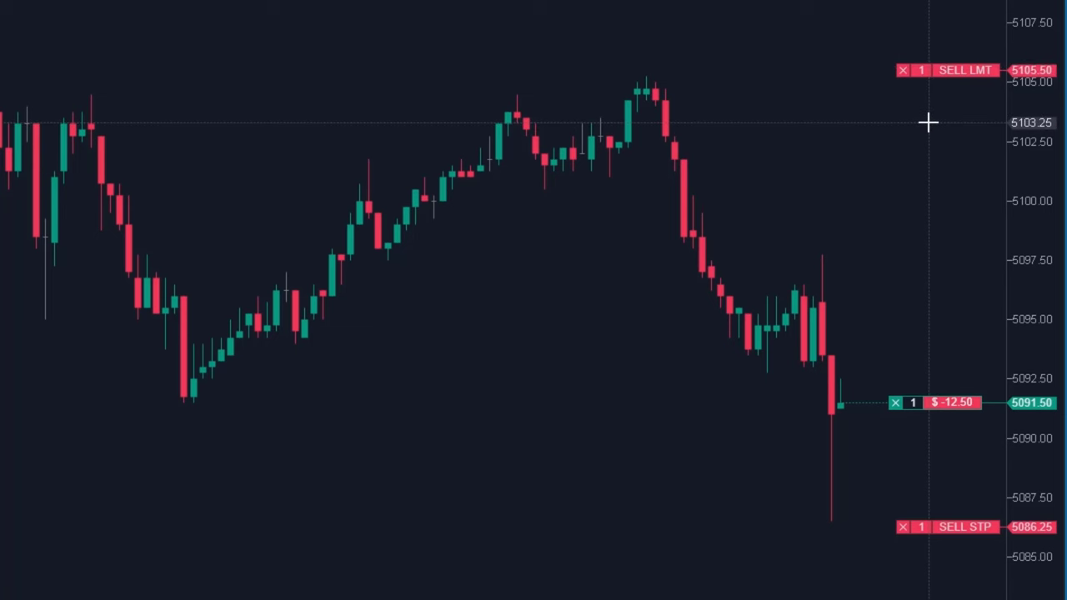
{"action": "left_click", "coordinate": [903, 72]}
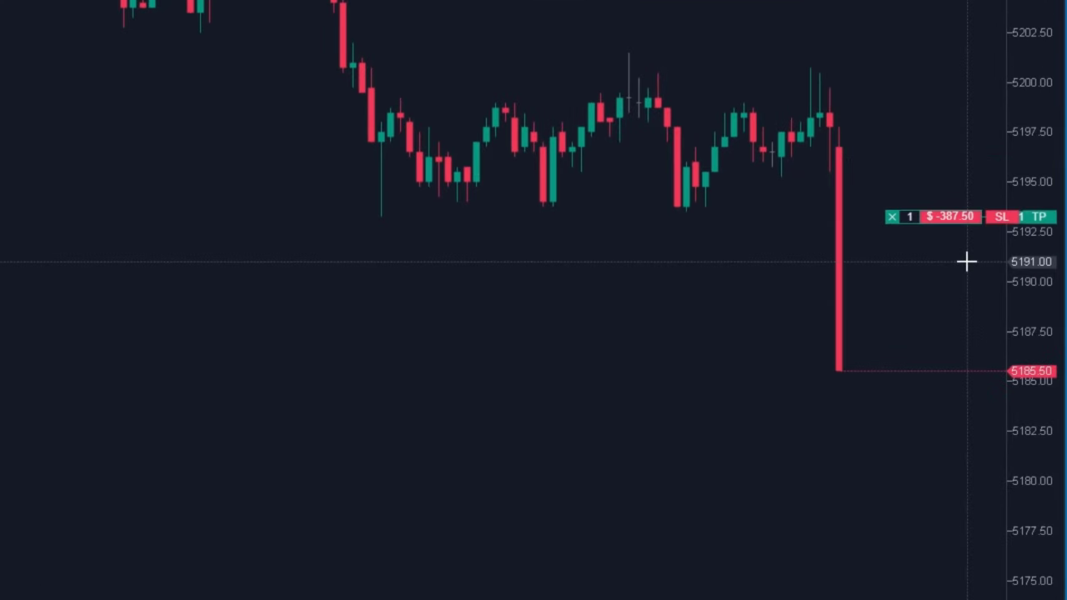
Place a stop-loss below the new long, then lower it further toward 5179.75
{"action": "left_click_drag", "start_coordinate": [1001, 220], "coordinate": [943, 318]}
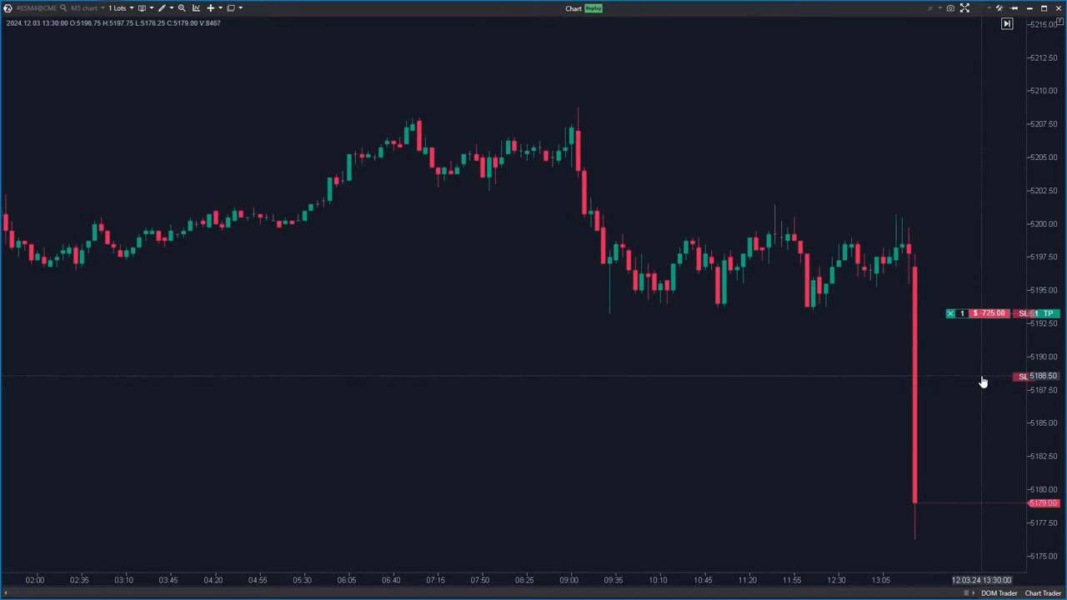
{"action": "mouse_move", "coordinate": [983, 381]}
{"action": "left_mouse_down"}
{"action": "mouse_move", "coordinate": [969, 535]}
{"action": "mouse_move", "coordinate": [973, 375]}
{"action": "left_mouse_up"}
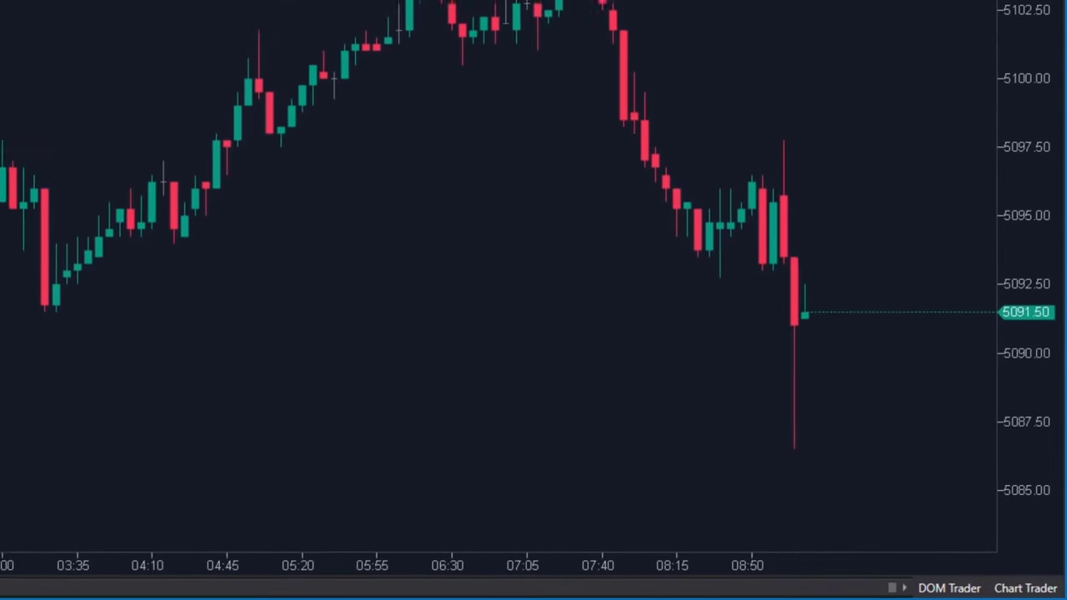
Reopen the Chart Trader order panel beside the chart
{"action": "left_click", "coordinate": [1023, 589]}
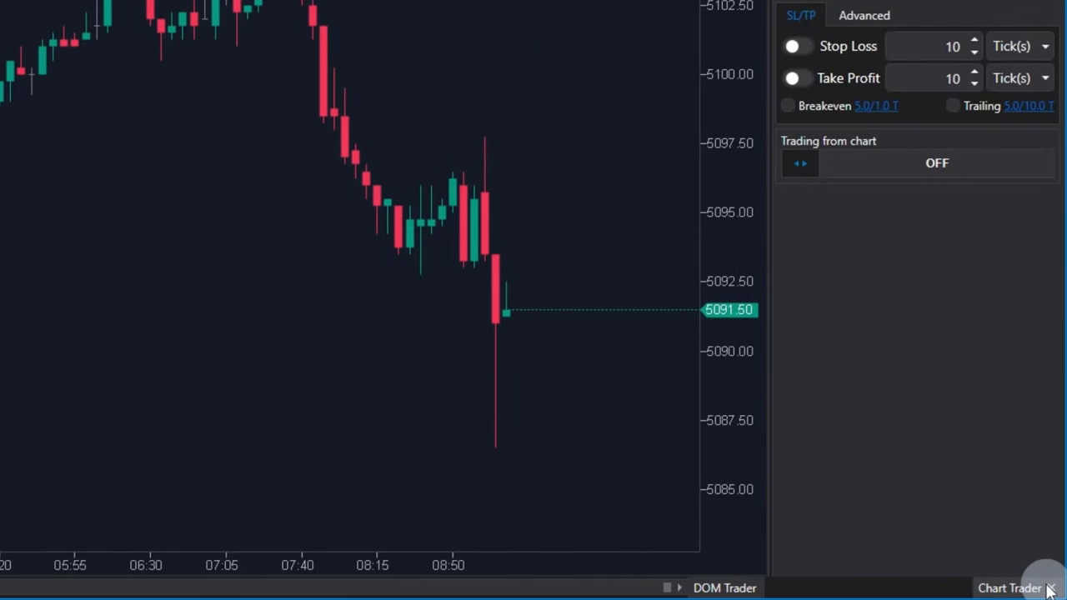
{"action": "left_click", "coordinate": [1049, 588]}
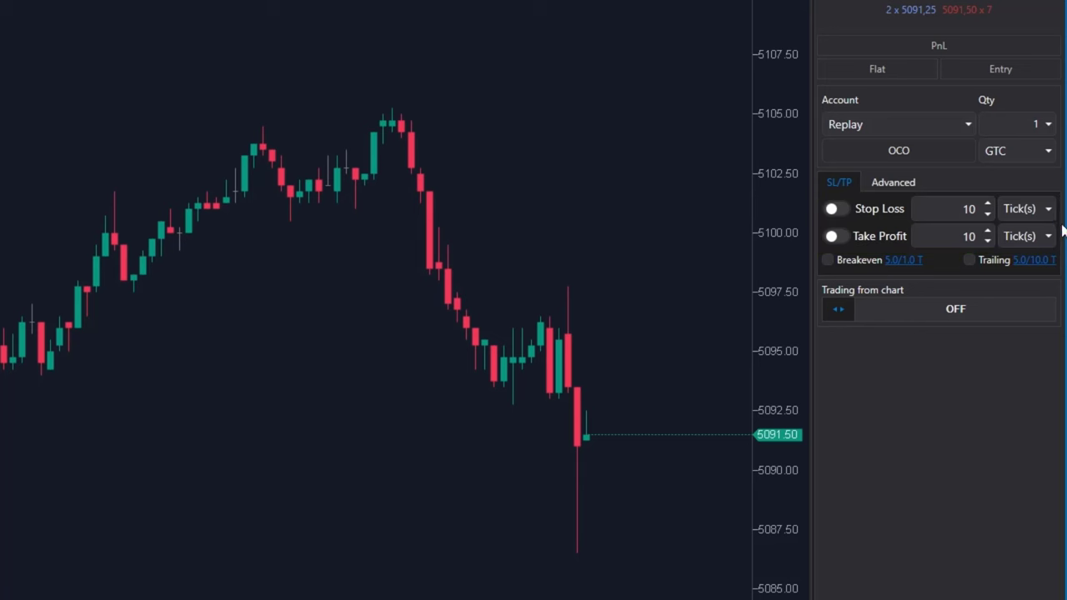
Keep Tick(s) as the stop-loss unit and raise the stop-loss distance to 15 ticks
{"action": "left_click", "coordinate": [1049, 211]}
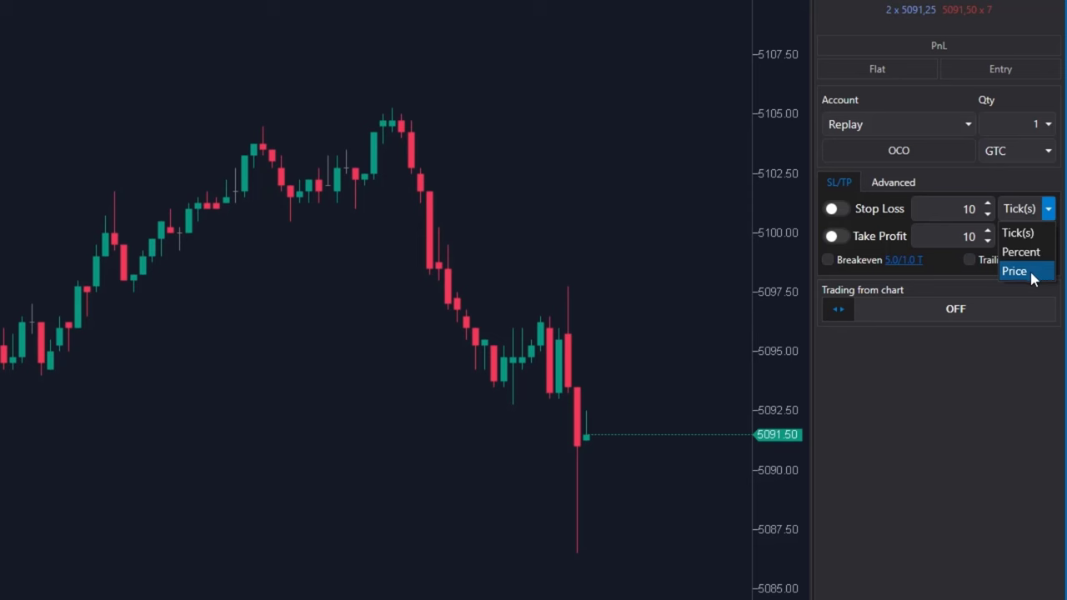
{"action": "left_click", "coordinate": [922, 197]}
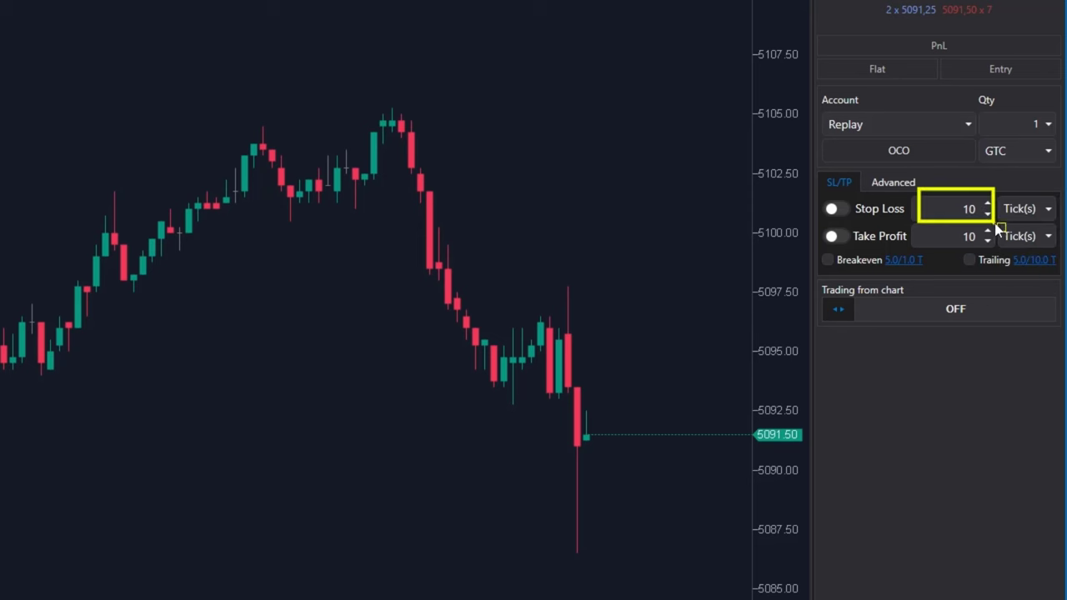
{"action": "left_click", "coordinate": [1048, 209]}
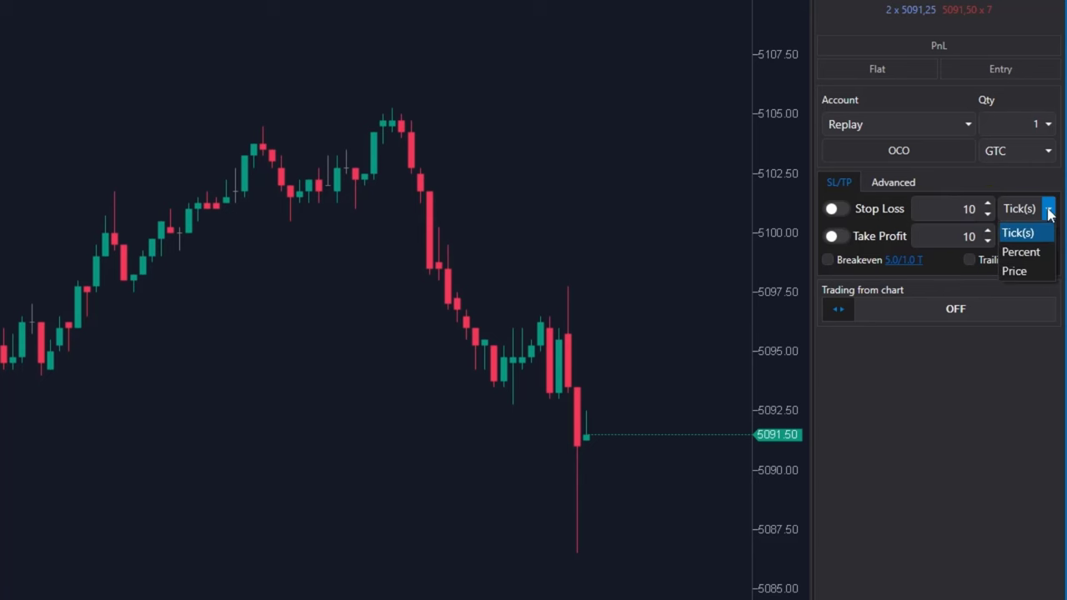
{"action": "left_click", "coordinate": [986, 204]}
{"action": "left_click", "coordinate": [986, 205]}
{"action": "left_click", "coordinate": [986, 204]}
{"action": "left_click", "coordinate": [987, 204]}
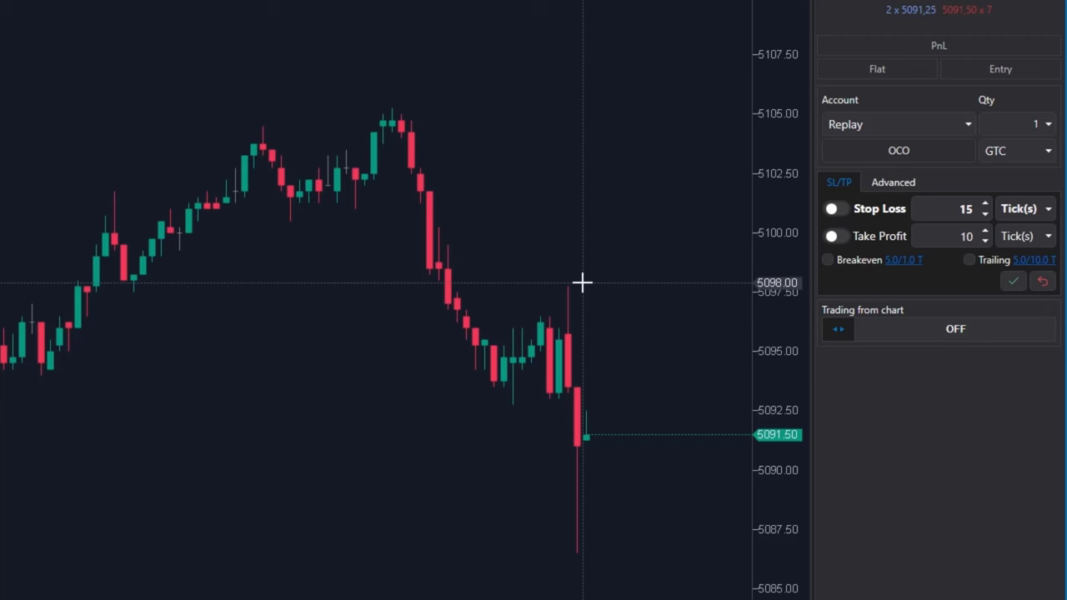
Set the take-profit to price 5098.00, switch on both stop-loss and take-profit, and apply
{"action": "left_click", "coordinate": [582, 284]}
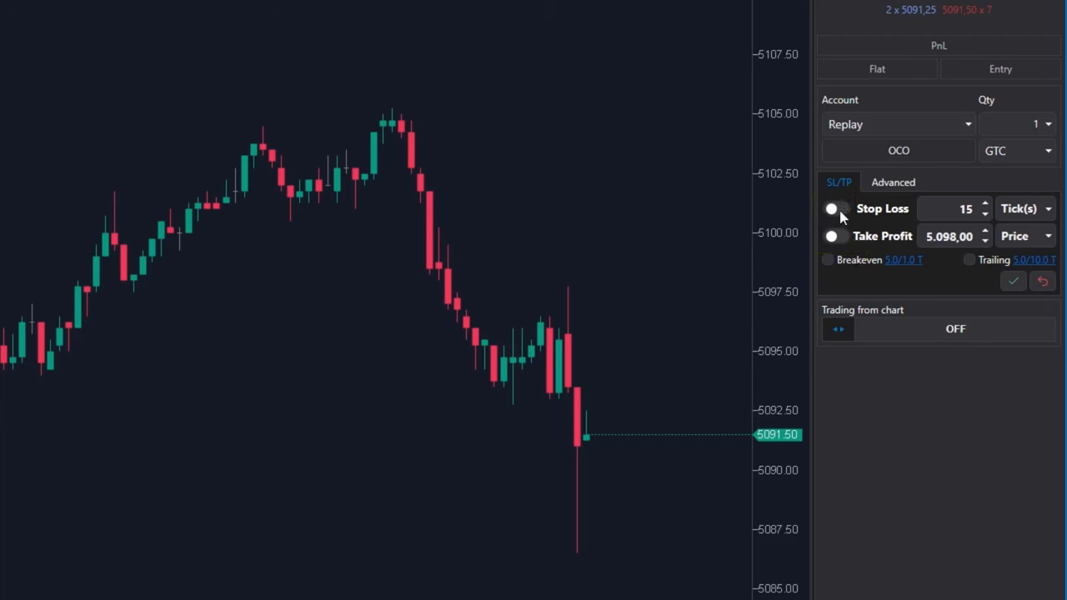
{"action": "left_click", "coordinate": [836, 208]}
{"action": "left_click", "coordinate": [837, 238]}
{"action": "left_click", "coordinate": [1014, 282]}
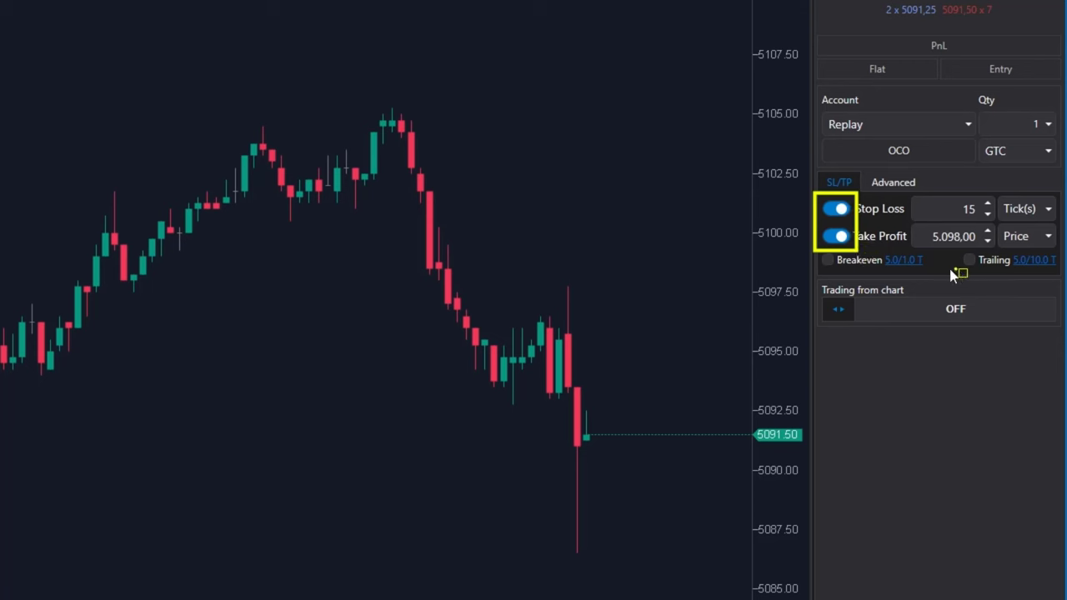
{"action": "left_click_drag", "start_coordinate": [950, 273], "coordinate": [1060, 280]}
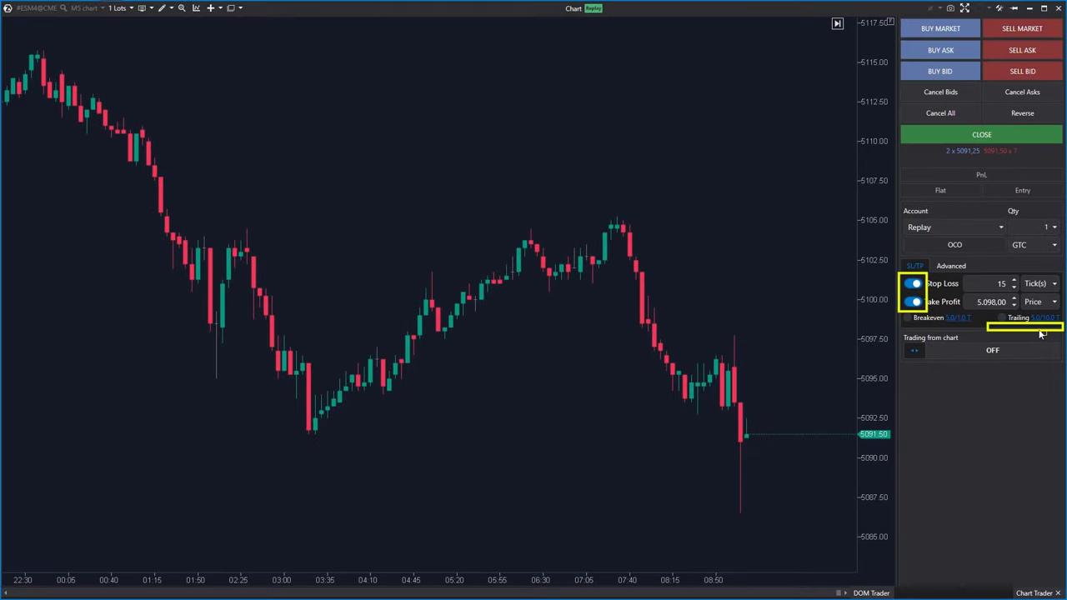
Buy 1 lot at market with 5098.00 take-profit and 5088.25 stop attached, then close it
{"action": "left_click", "coordinate": [947, 34]}
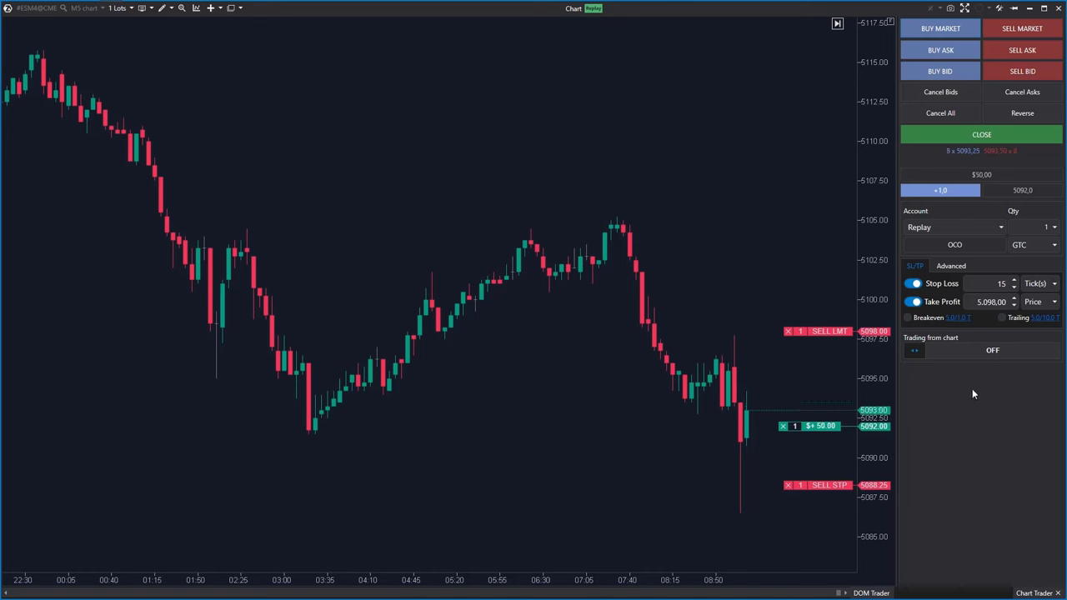
{"action": "left_click", "coordinate": [784, 428]}
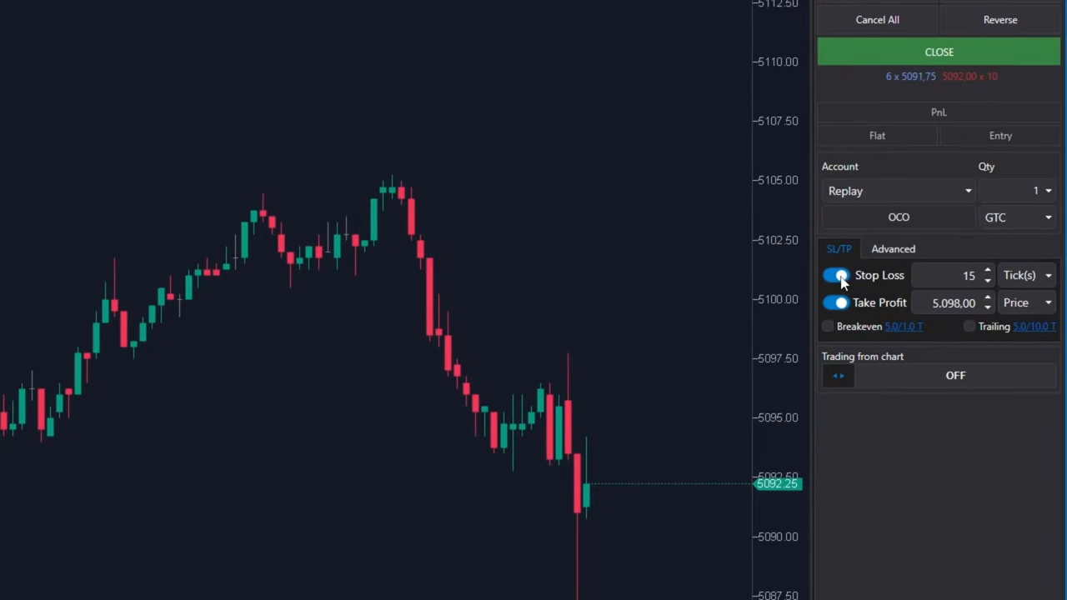
Switch off stop-loss and take-profit, apply, and buy one lot at market unprotected
{"action": "left_click", "coordinate": [838, 275]}
{"action": "left_click", "coordinate": [838, 303]}
{"action": "left_click", "coordinate": [1014, 350]}
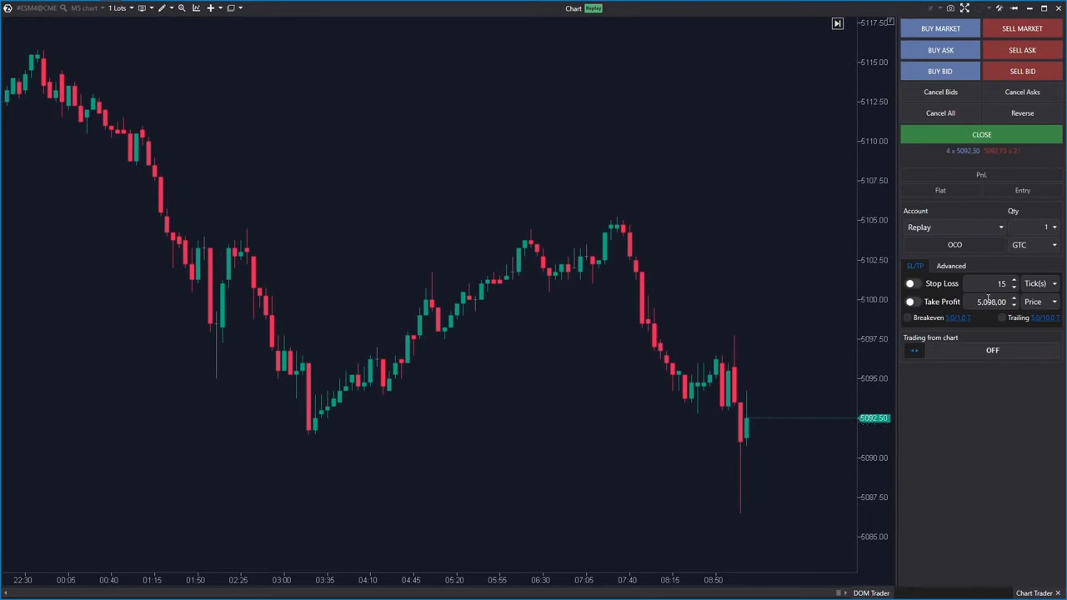
{"action": "left_click", "coordinate": [951, 28]}
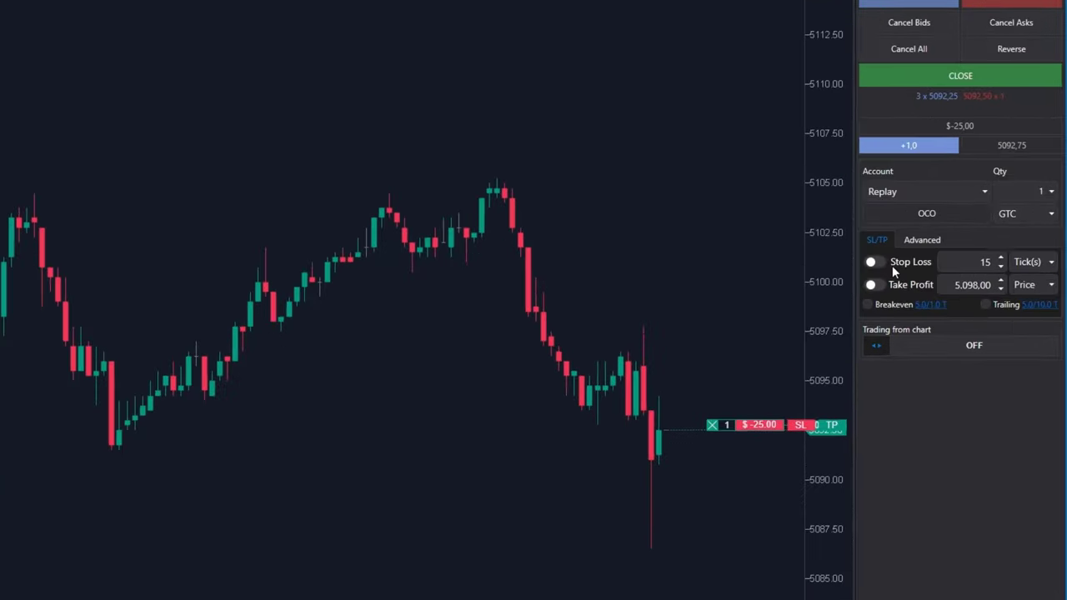
Re-enable and attach the 5098.00 take-profit and 5089.00 stop, then close the position
{"action": "left_click", "coordinate": [871, 261]}
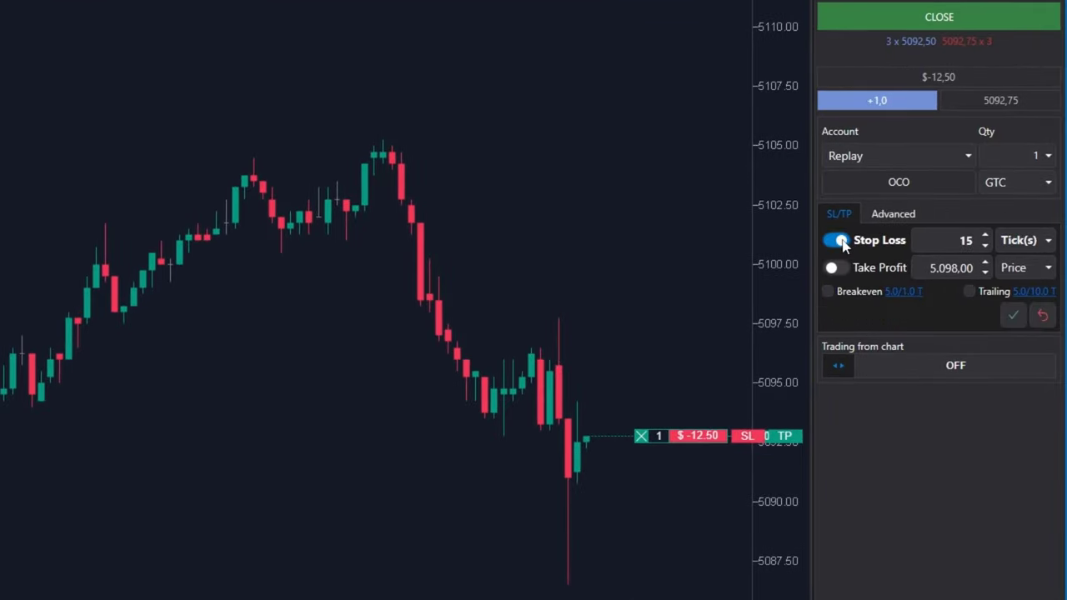
{"action": "left_click", "coordinate": [870, 285]}
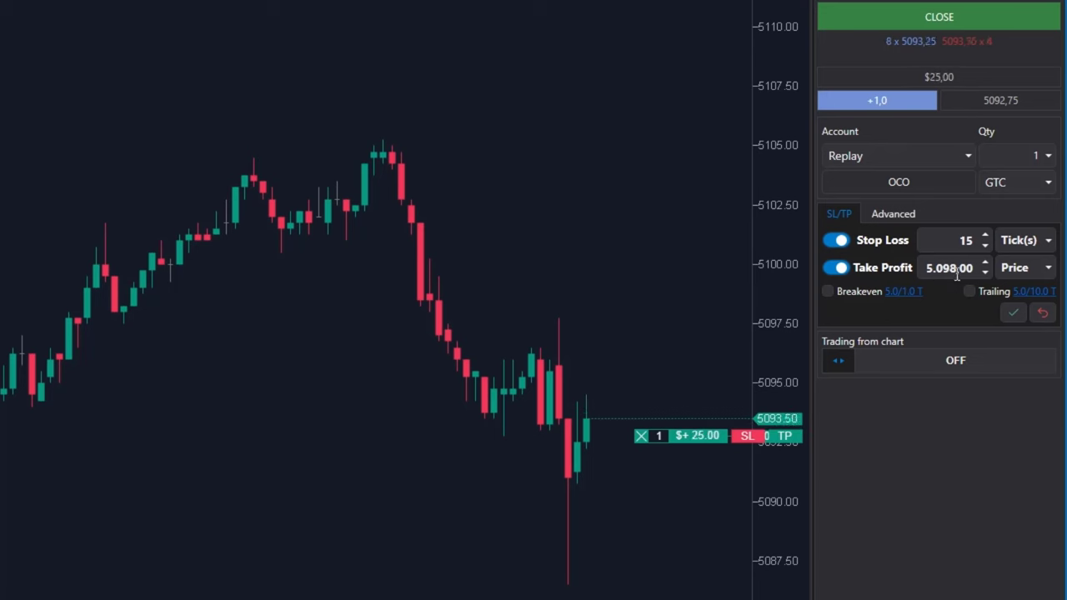
{"action": "left_click", "coordinate": [1010, 312]}
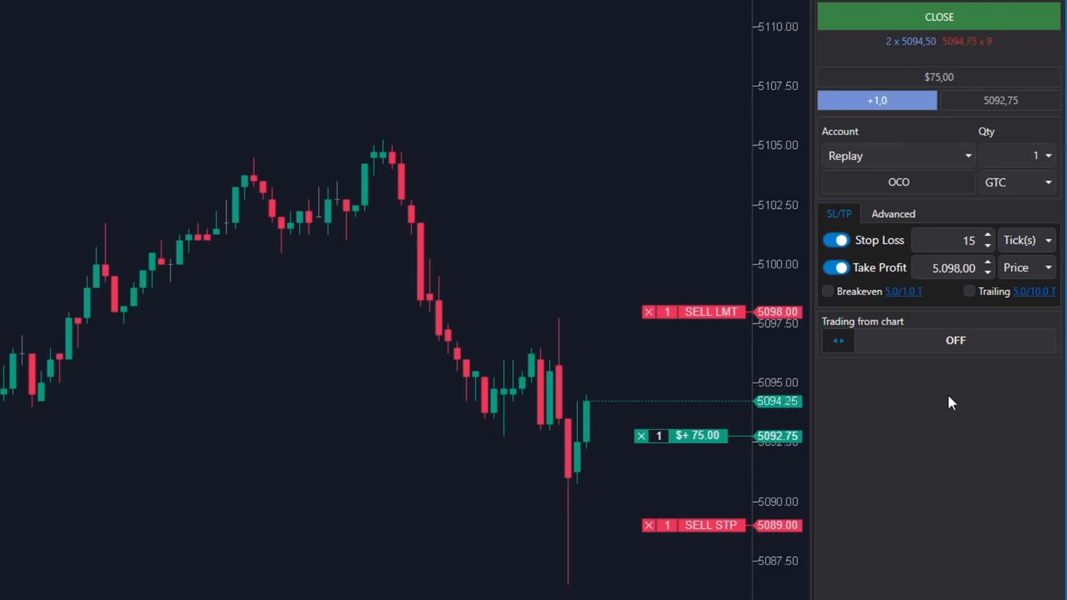
{"action": "left_click", "coordinate": [943, 20]}
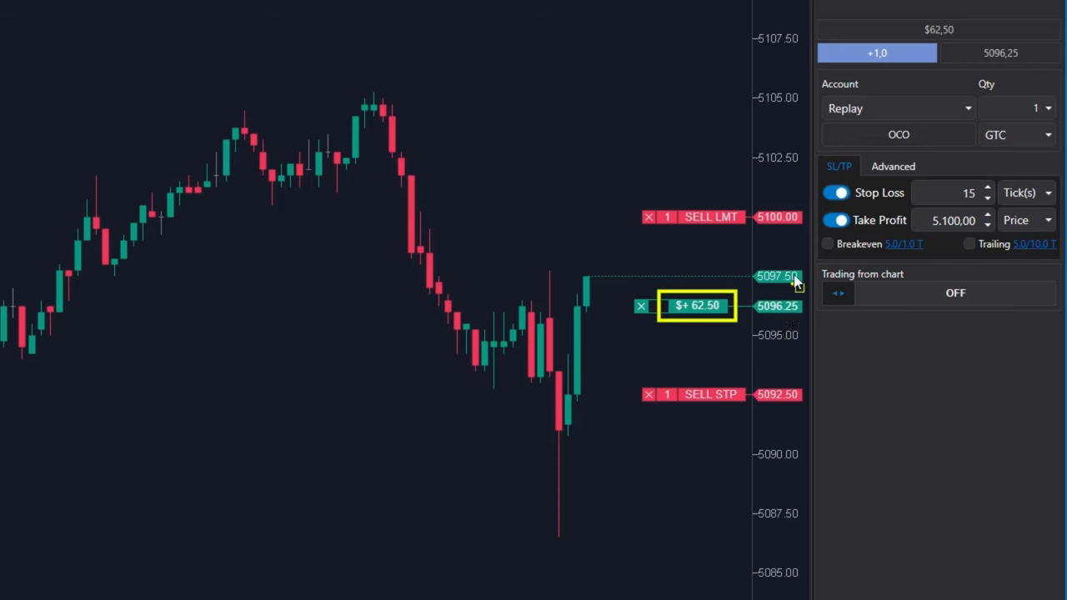
Cycle the position's PnL tag through dollars and percent until only the quantity shows
{"action": "left_click_drag", "start_coordinate": [889, 16], "coordinate": [1006, 46]}
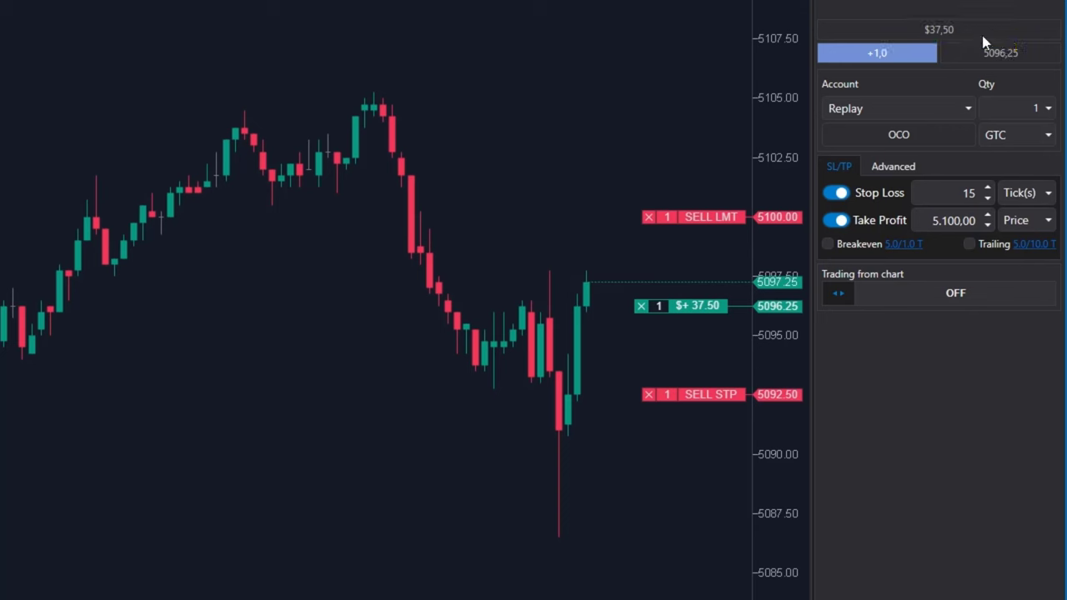
{"action": "left_click", "coordinate": [981, 30]}
{"action": "left_click", "coordinate": [954, 32]}
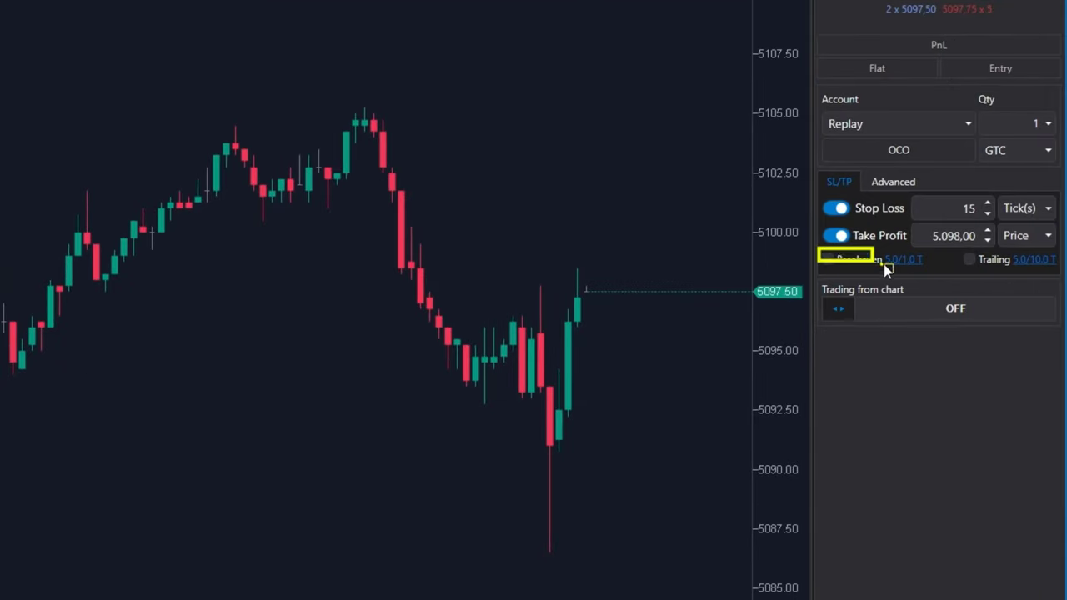
Enable a 15-tick stop-loss and a take-profit at price 5,098.00 in the SL/TP tab
{"action": "left_click_drag", "start_coordinate": [891, 271], "coordinate": [938, 278]}
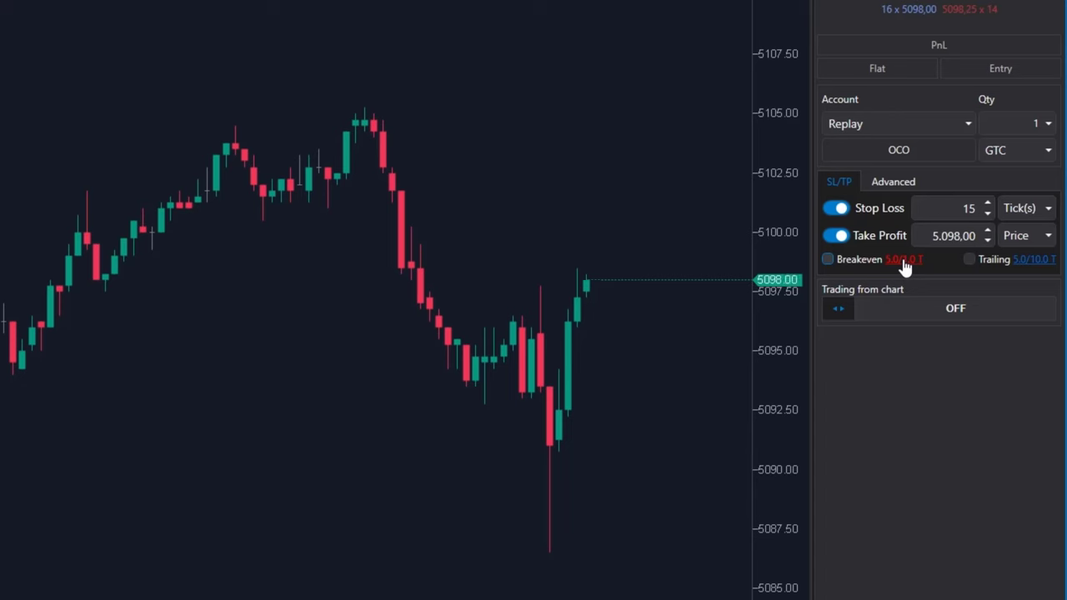
Set breakeven to trigger at 10 ticks with a 3-tick offset and confirm it
{"action": "left_click", "coordinate": [906, 262]}
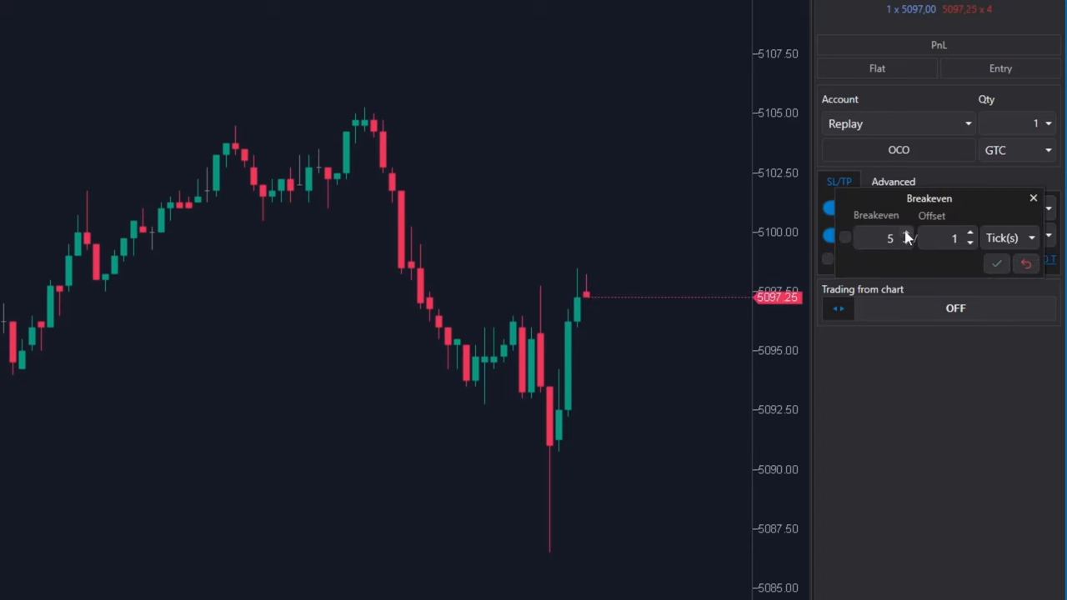
{"action": "left_click", "coordinate": [906, 234]}
{"action": "left_click", "coordinate": [906, 234]}
{"action": "left_click", "coordinate": [907, 235]}
{"action": "left_click", "coordinate": [906, 235]}
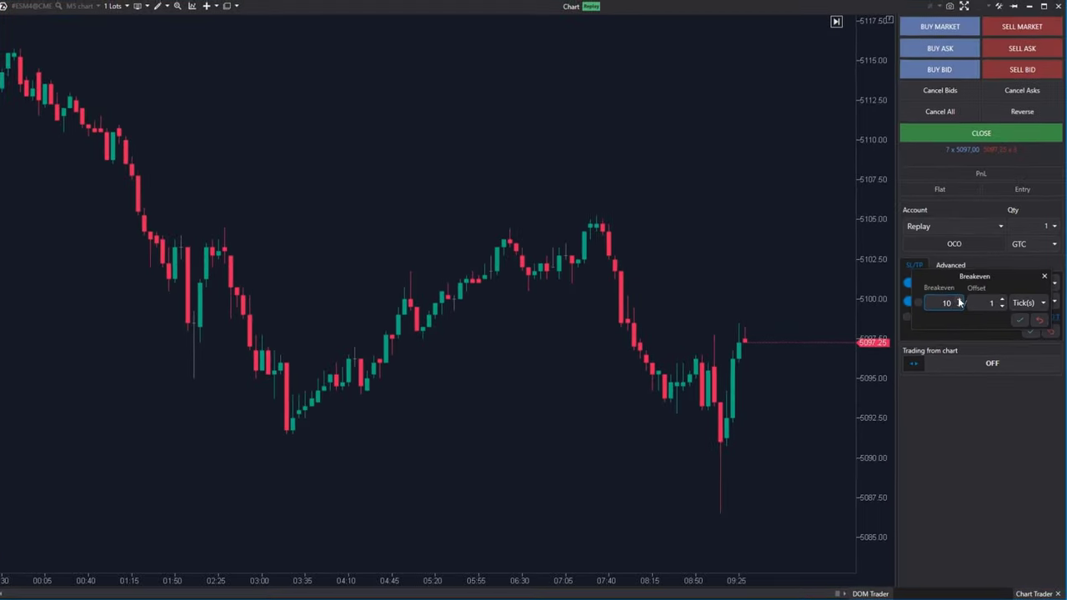
{"action": "left_click", "coordinate": [923, 255]}
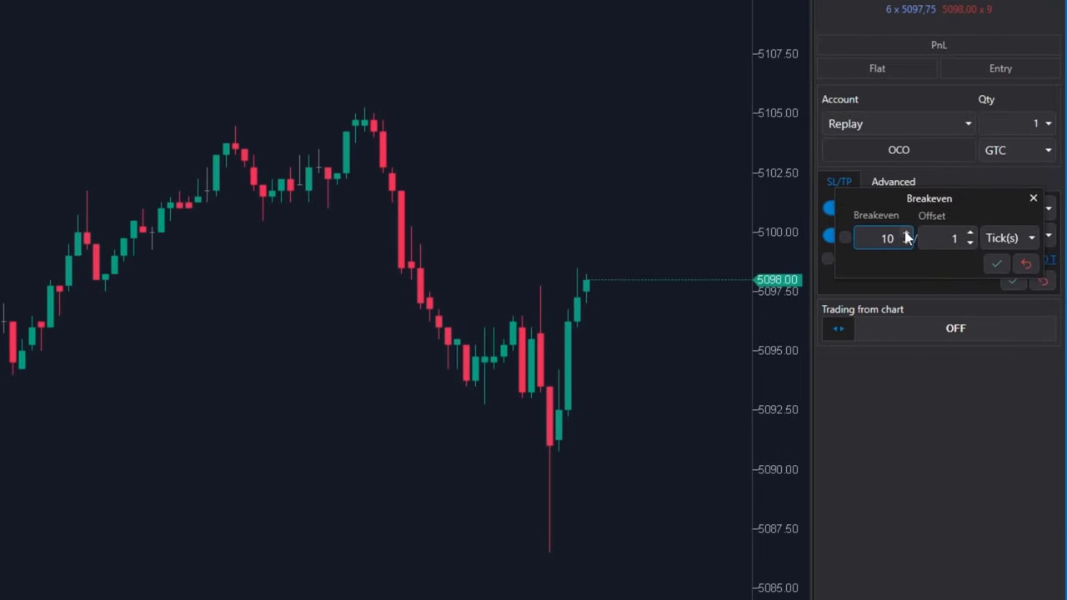
{"action": "left_click", "coordinate": [971, 235]}
{"action": "left_click", "coordinate": [971, 235]}
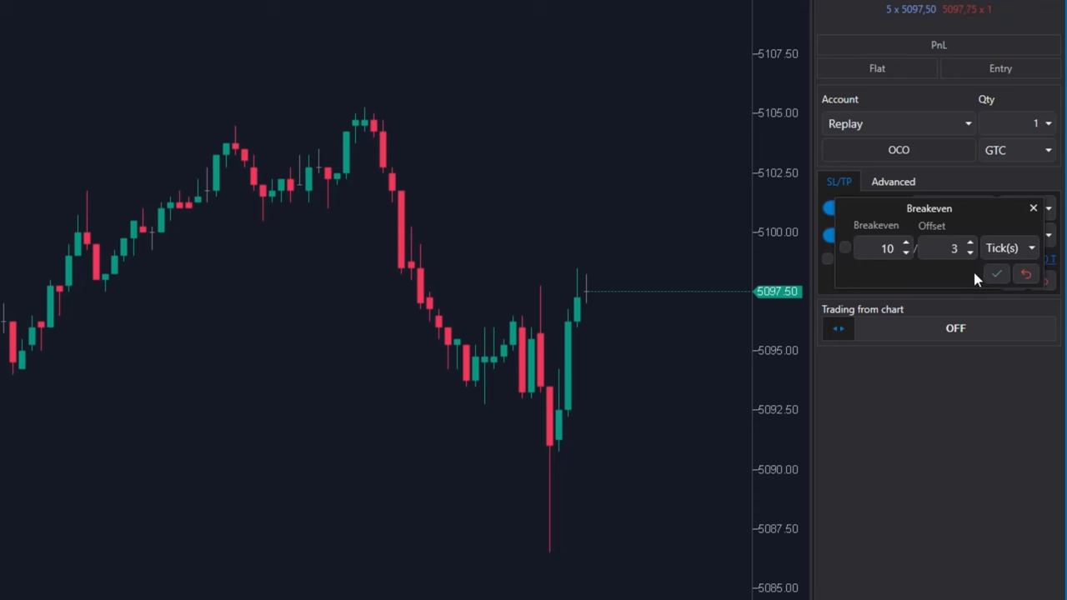
{"action": "left_click", "coordinate": [997, 276]}
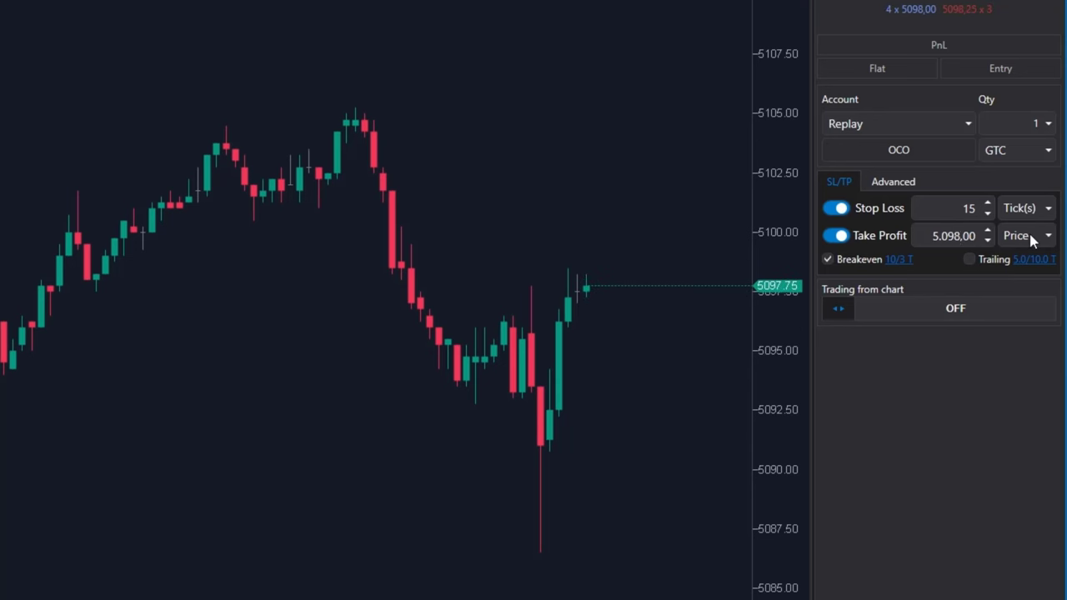
Switch the take profit unit from price to ticks, enter 30 and confirm
{"action": "left_click", "coordinate": [1048, 237]}
{"action": "left_click", "coordinate": [1015, 260]}
{"action": "type", "text": "30"}
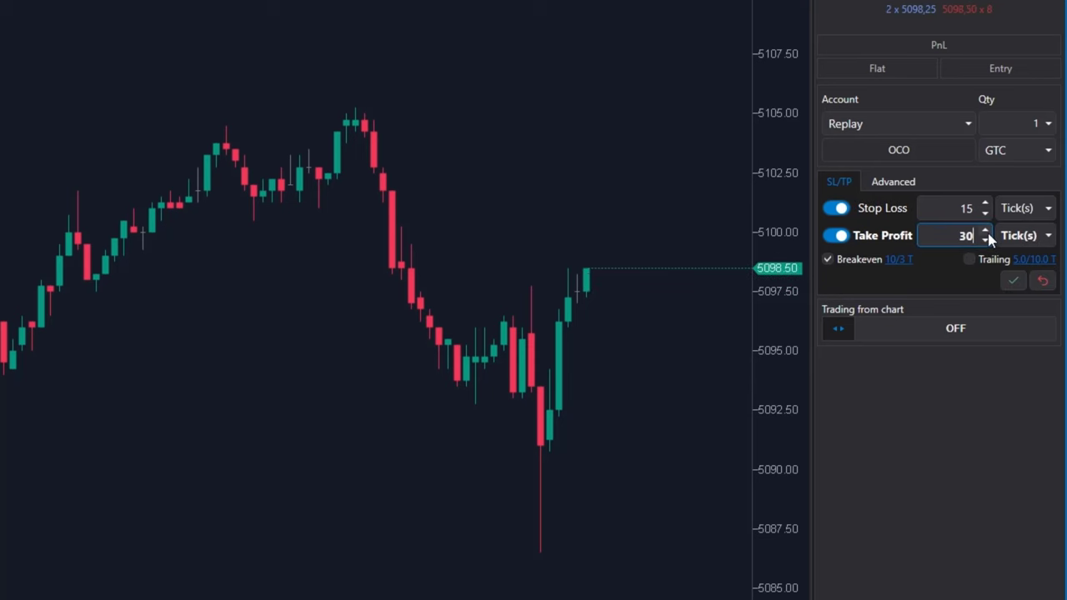
{"action": "left_click", "coordinate": [1012, 284]}
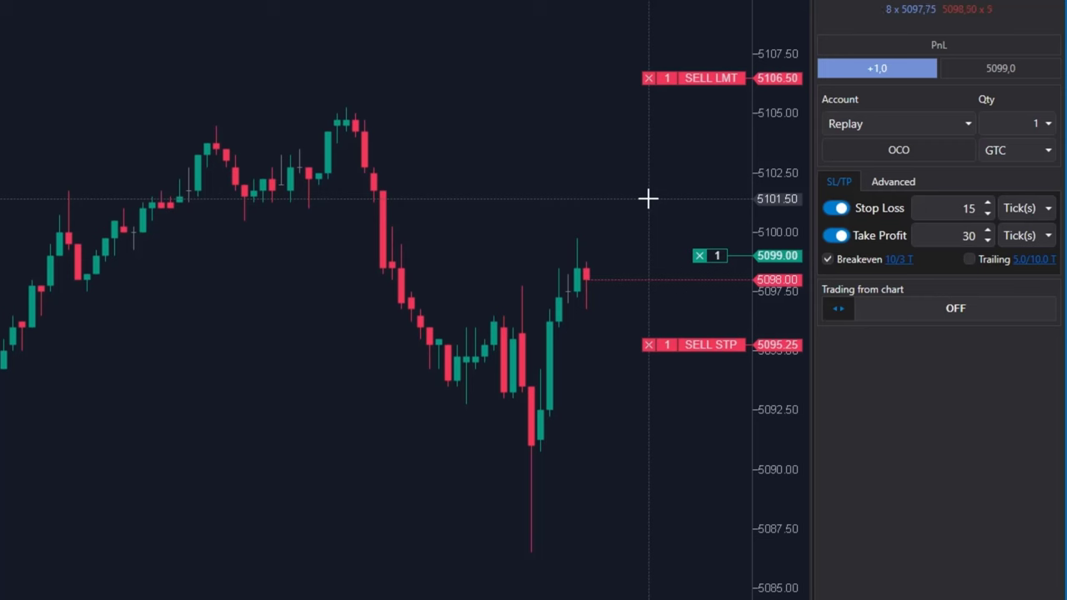
Mark the 5101.50 price level on the chart, then adjust items on the chart
{"action": "left_click", "coordinate": [649, 198]}
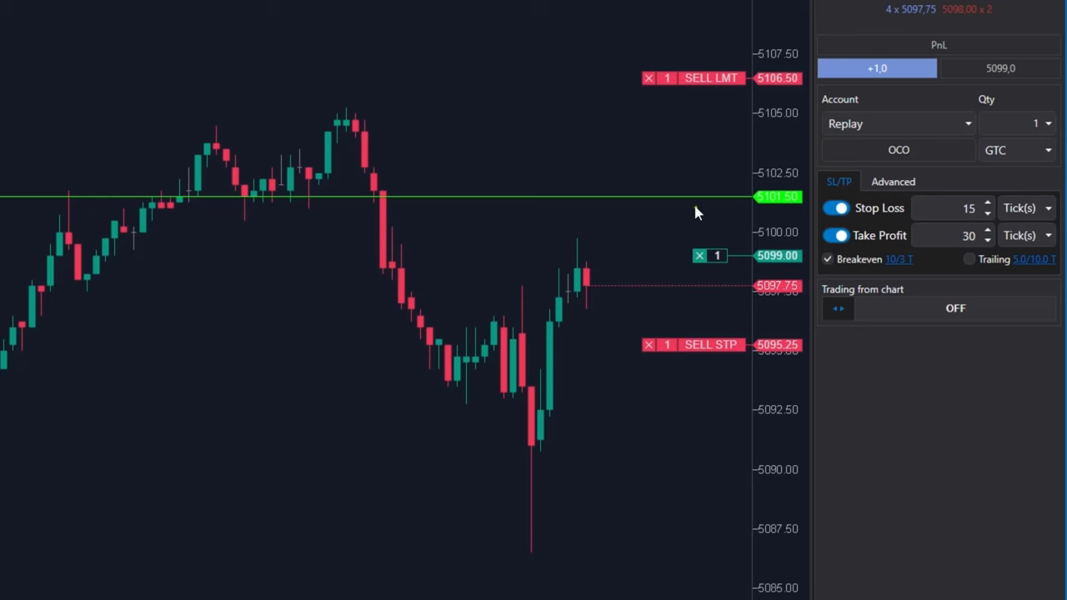
{"action": "mouse_move", "coordinate": [696, 194]}
{"action": "left_mouse_down"}
{"action": "mouse_move", "coordinate": [695, 208]}
{"action": "mouse_move", "coordinate": [697, 194]}
{"action": "left_mouse_up"}
{"action": "left_click", "coordinate": [689, 228]}
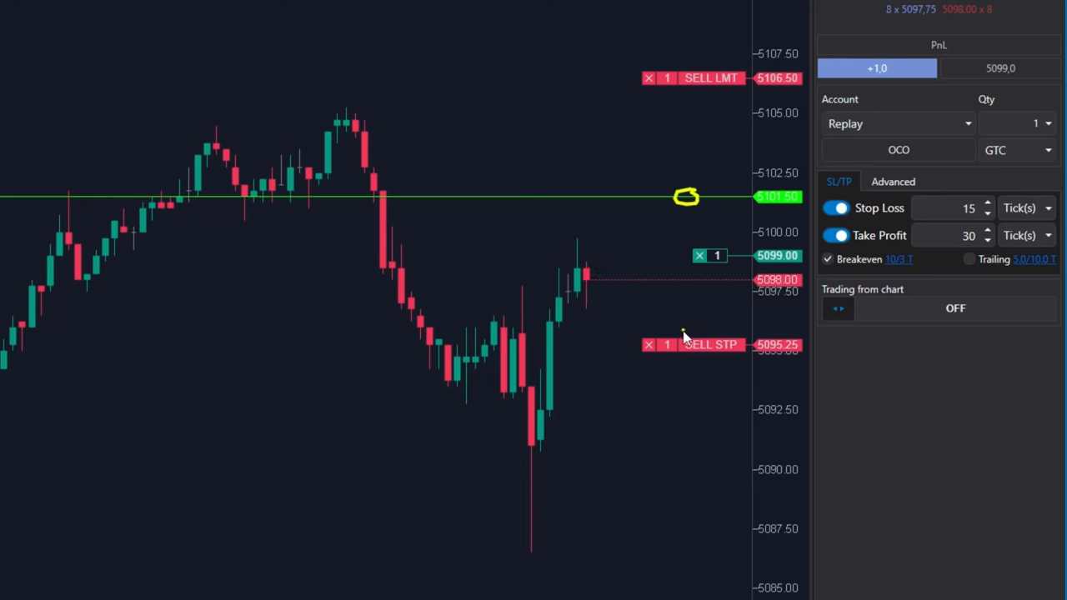
{"action": "mouse_move", "coordinate": [684, 337]}
{"action": "left_mouse_down"}
{"action": "mouse_move", "coordinate": [670, 290]}
{"action": "mouse_move", "coordinate": [684, 239]}
{"action": "mouse_move", "coordinate": [673, 246]}
{"action": "mouse_move", "coordinate": [742, 238]}
{"action": "left_mouse_up"}
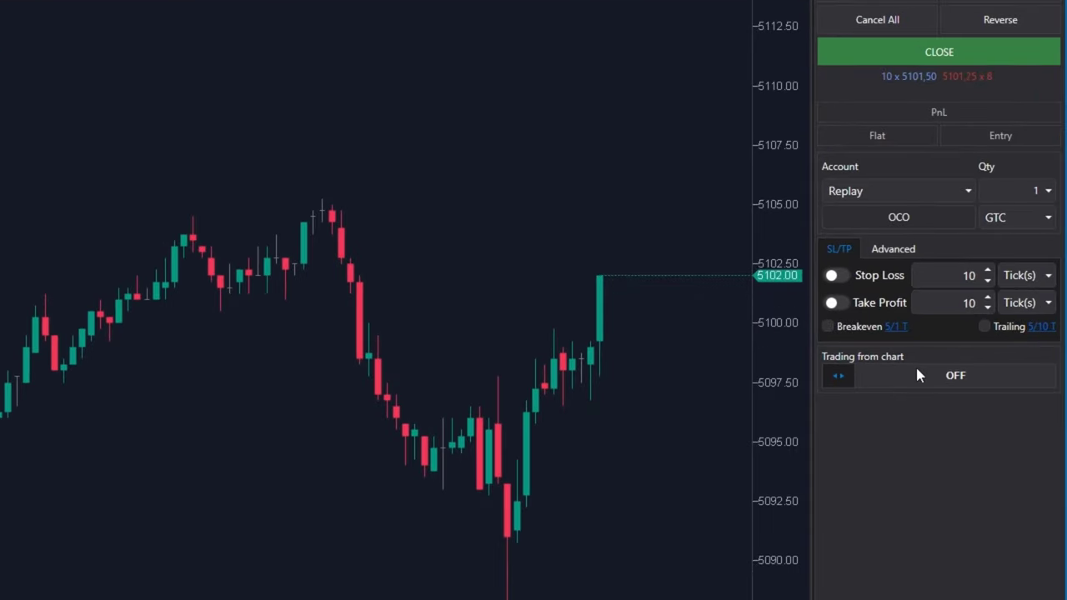
{"action": "mouse_move", "coordinate": [1027, 315]}
{"action": "left_mouse_down"}
{"action": "mouse_move", "coordinate": [1048, 338]}
{"action": "mouse_move", "coordinate": [1052, 321]}
{"action": "left_mouse_up"}
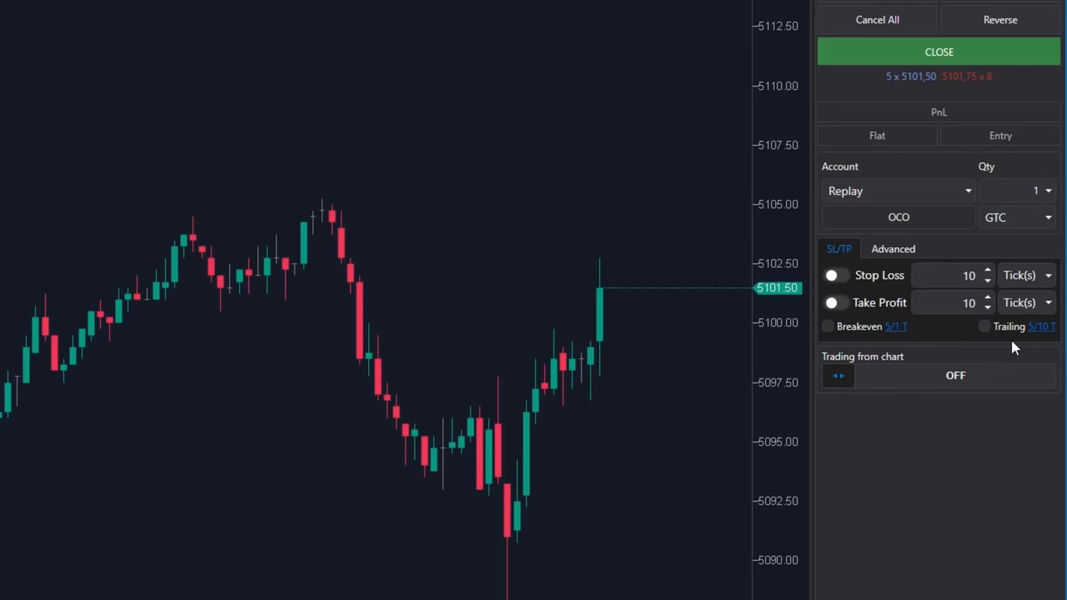
Apply trailing stop settings of a 5-tick stop with a 10-tick step
{"action": "left_click", "coordinate": [1042, 329]}
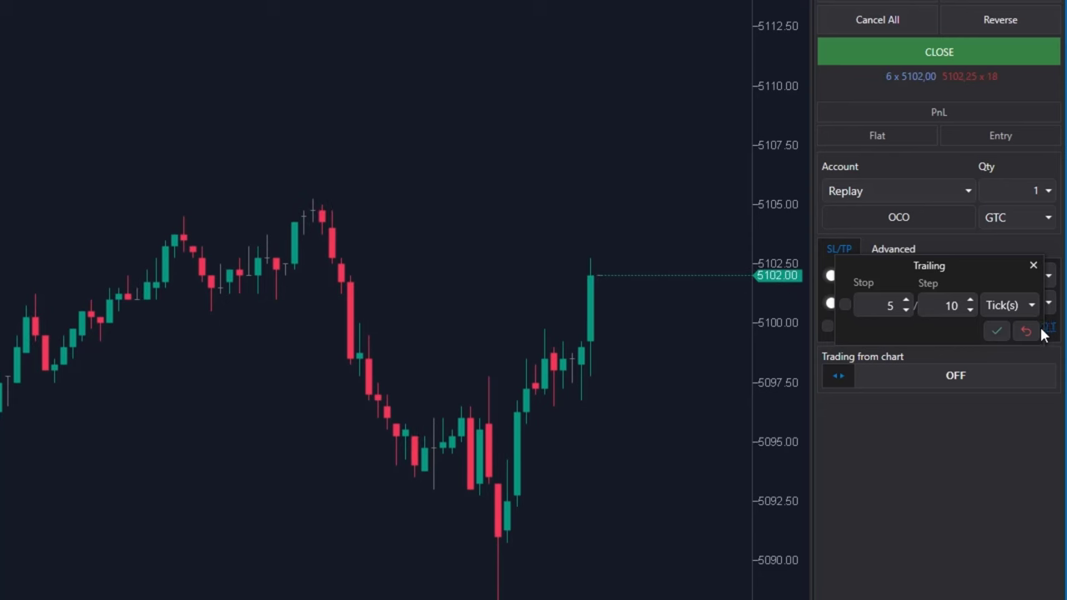
{"action": "left_click", "coordinate": [863, 305]}
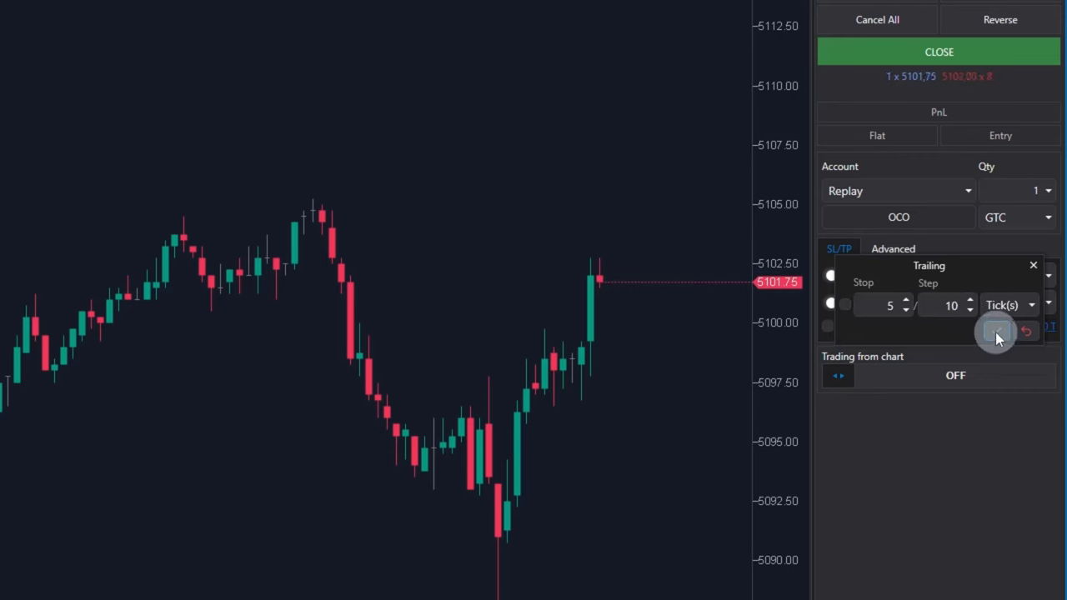
{"action": "left_click", "coordinate": [995, 331]}
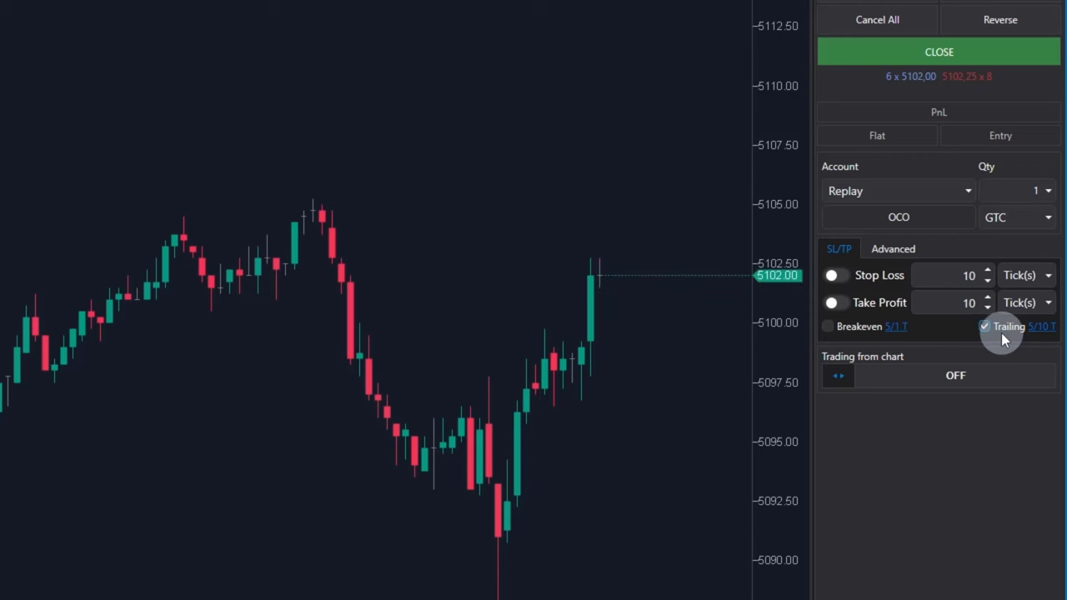
Enable trailing, set stop loss and take profit to 30 ticks, switch both on, and confirm
{"action": "left_click", "coordinate": [983, 327]}
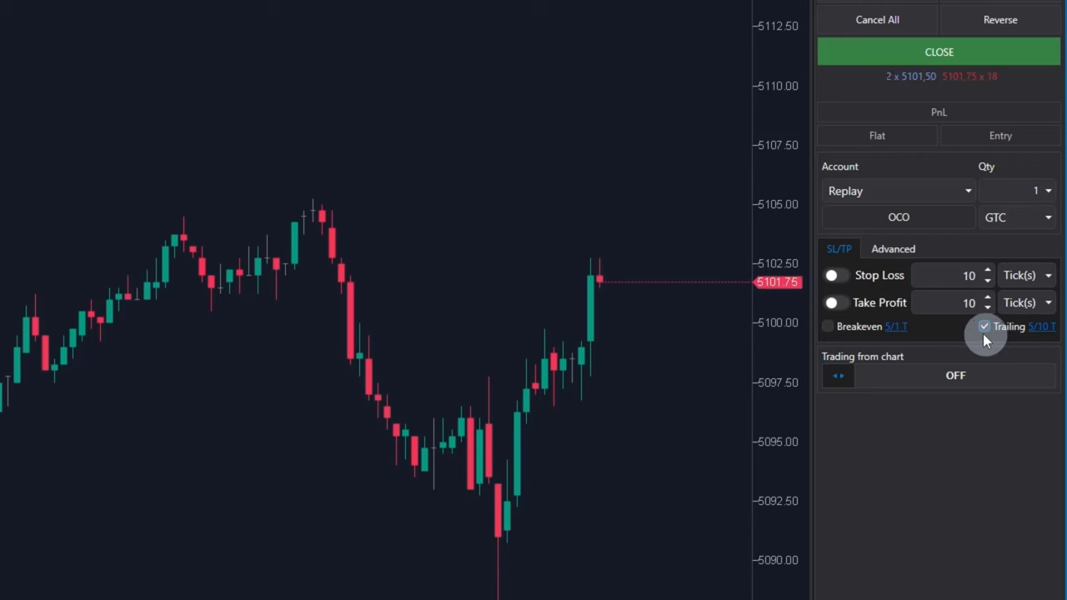
{"action": "double_click", "coordinate": [969, 278]}
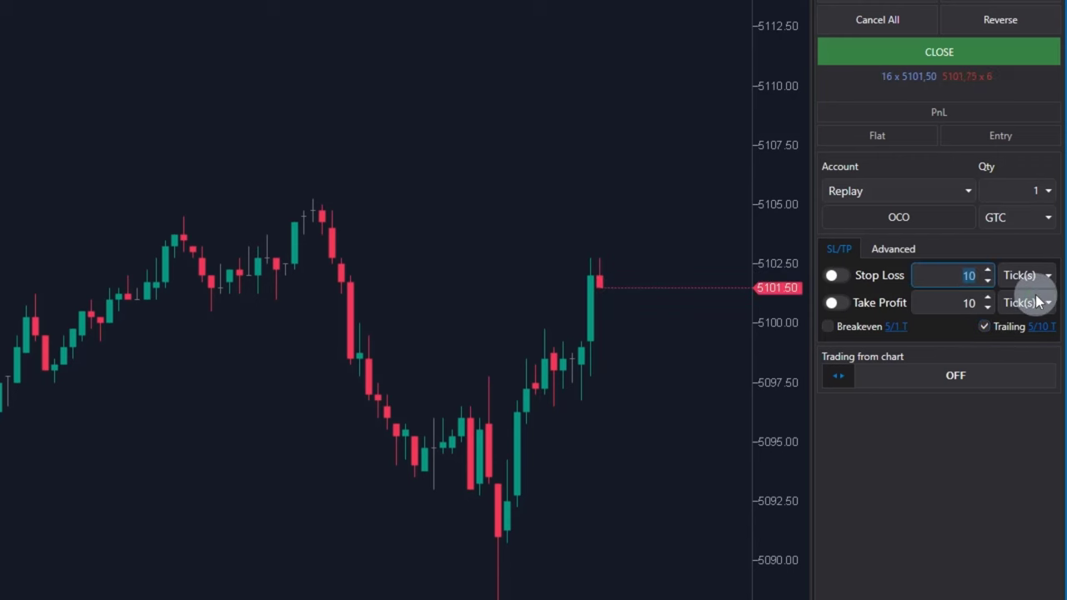
{"action": "type", "text": "30"}
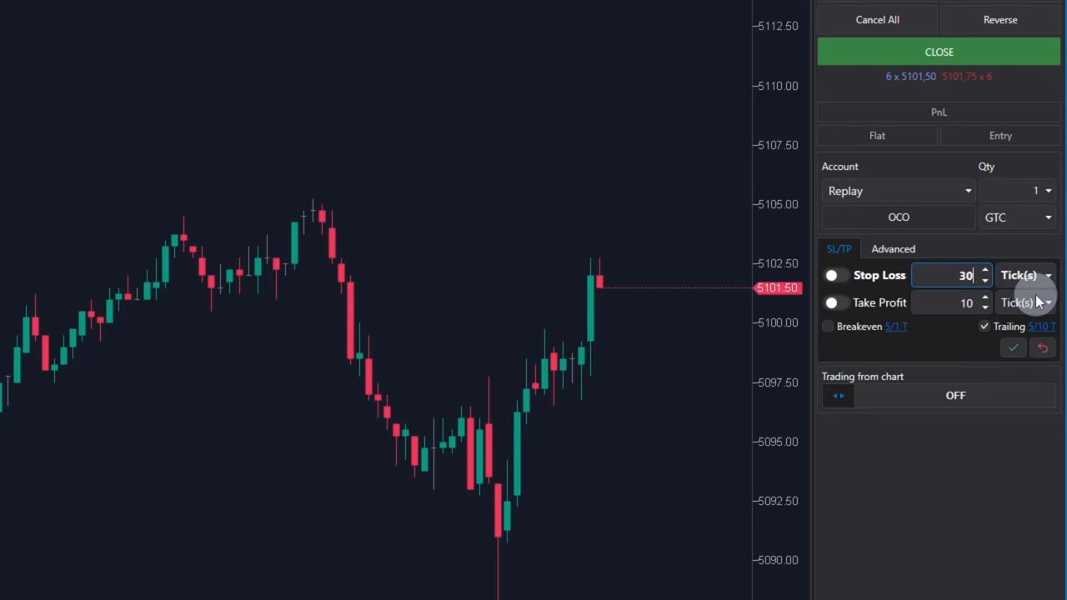
{"action": "double_click", "coordinate": [970, 304]}
{"action": "type", "text": "30"}
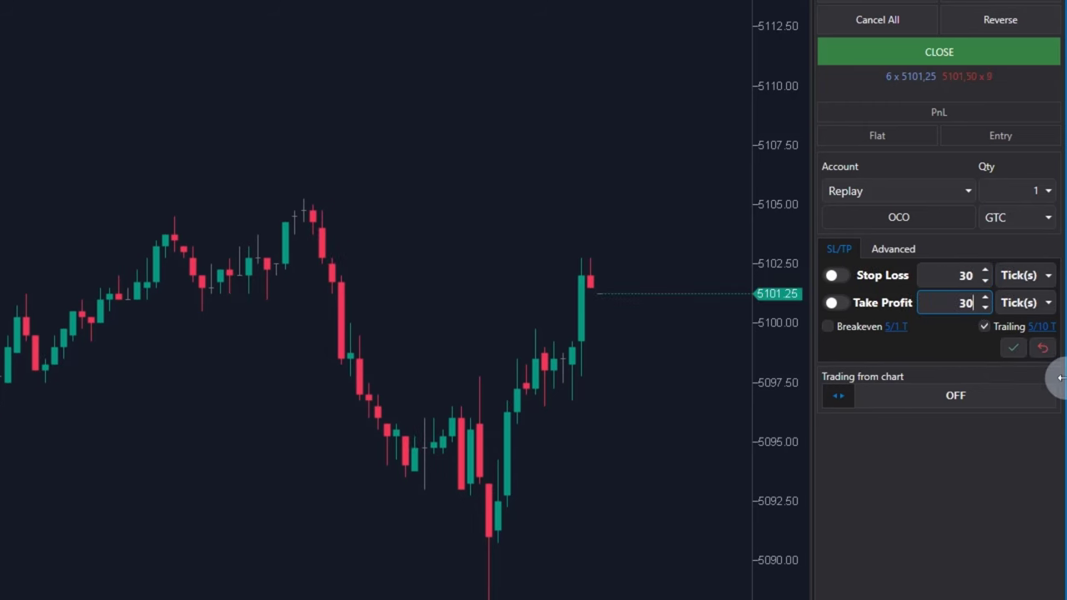
{"action": "left_click", "coordinate": [836, 304]}
{"action": "left_click", "coordinate": [838, 279]}
{"action": "left_click", "coordinate": [1007, 352]}
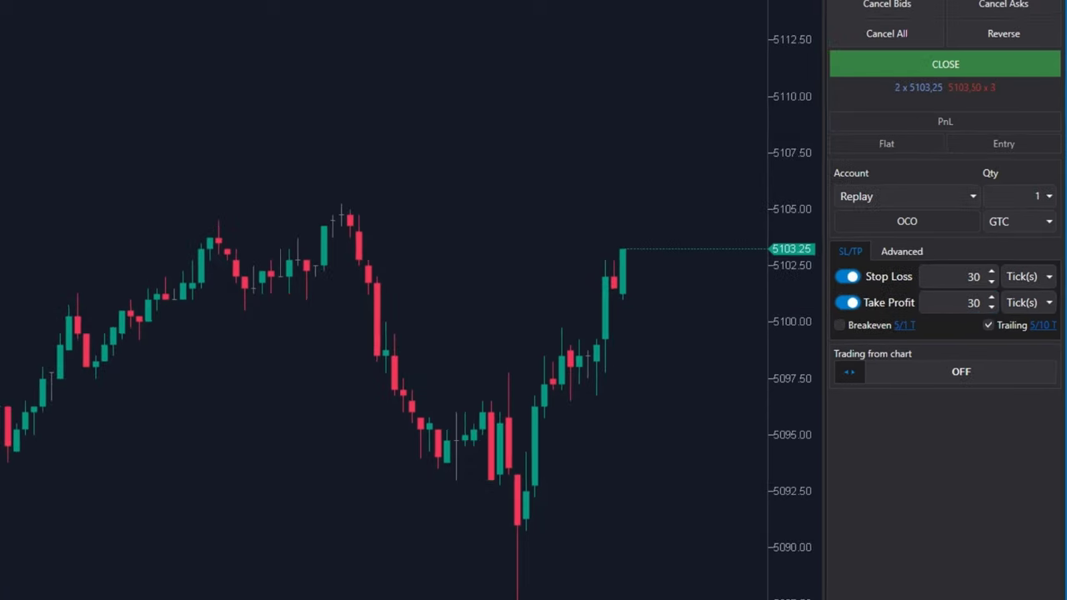
Buy at market with the 30-tick stop loss and take profit attached
{"action": "left_click", "coordinate": [955, 35]}
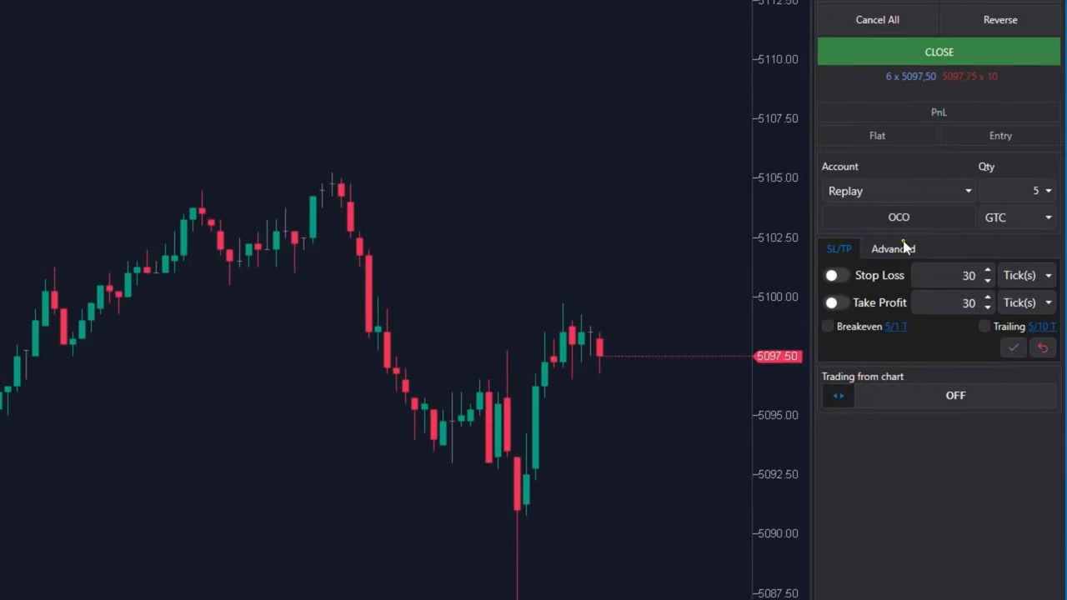
Apply the current settings with stop loss and take profit switched off
{"action": "mouse_move", "coordinate": [903, 243]}
{"action": "left_mouse_down"}
{"action": "mouse_move", "coordinate": [873, 243]}
{"action": "mouse_move", "coordinate": [872, 254]}
{"action": "mouse_move", "coordinate": [926, 252]}
{"action": "mouse_move", "coordinate": [901, 242]}
{"action": "left_mouse_up"}
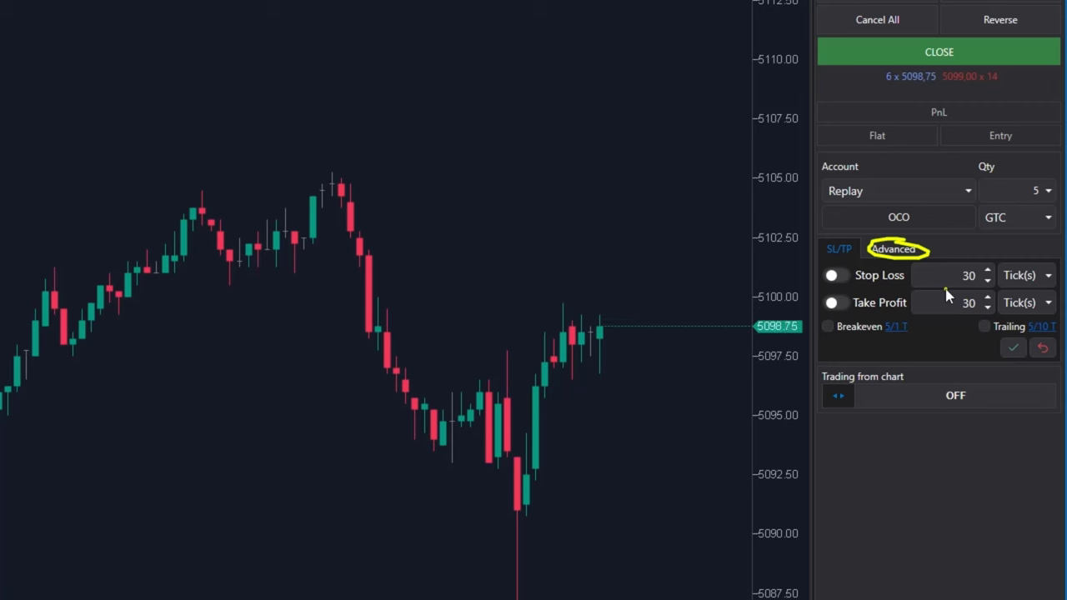
{"action": "left_click", "coordinate": [1014, 347]}
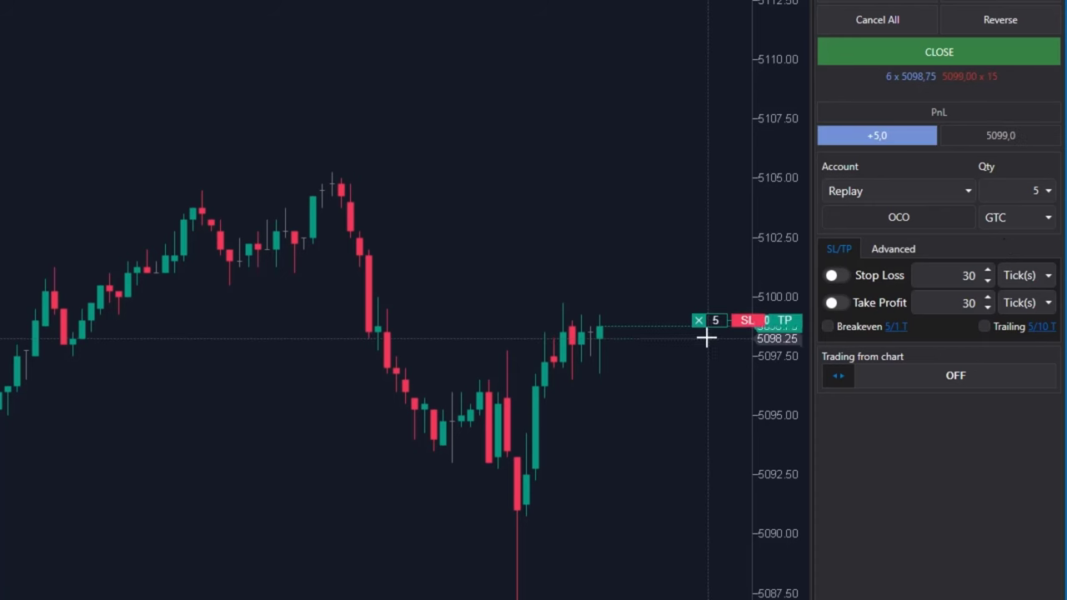
In the Advanced tab, give the first level a 20-tick take profit and 30-tick stop loss
{"action": "left_click", "coordinate": [888, 250]}
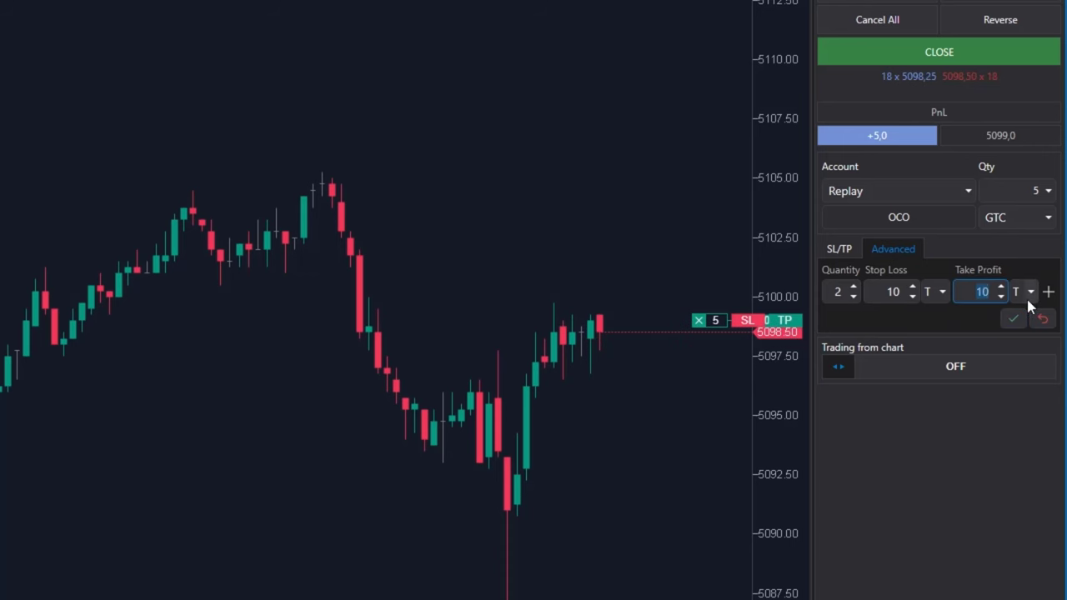
{"action": "type", "text": "20"}
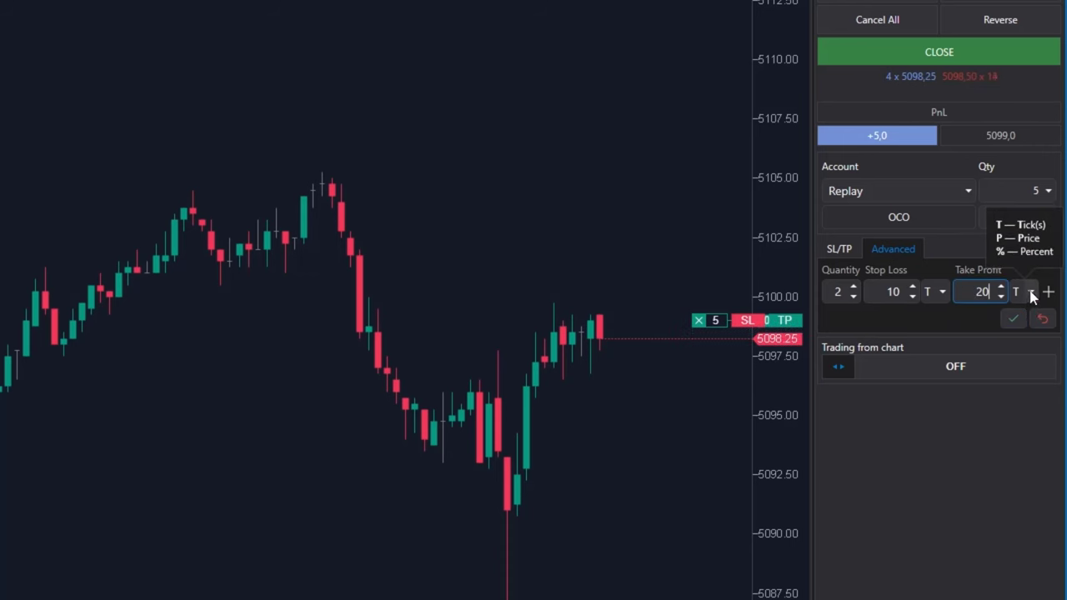
{"action": "left_click", "coordinate": [1029, 293]}
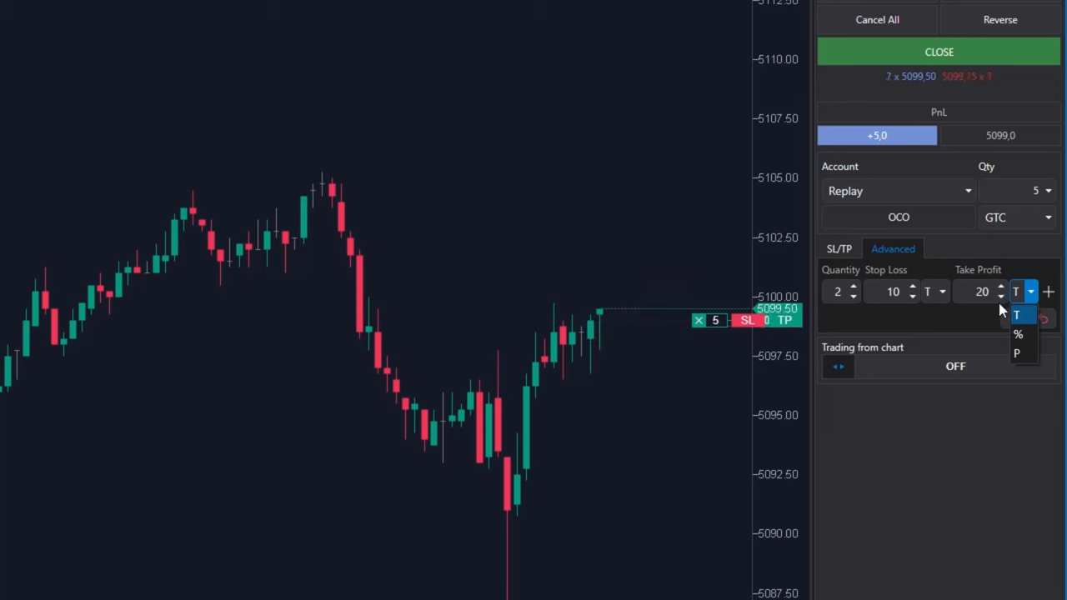
{"action": "left_click", "coordinate": [896, 296]}
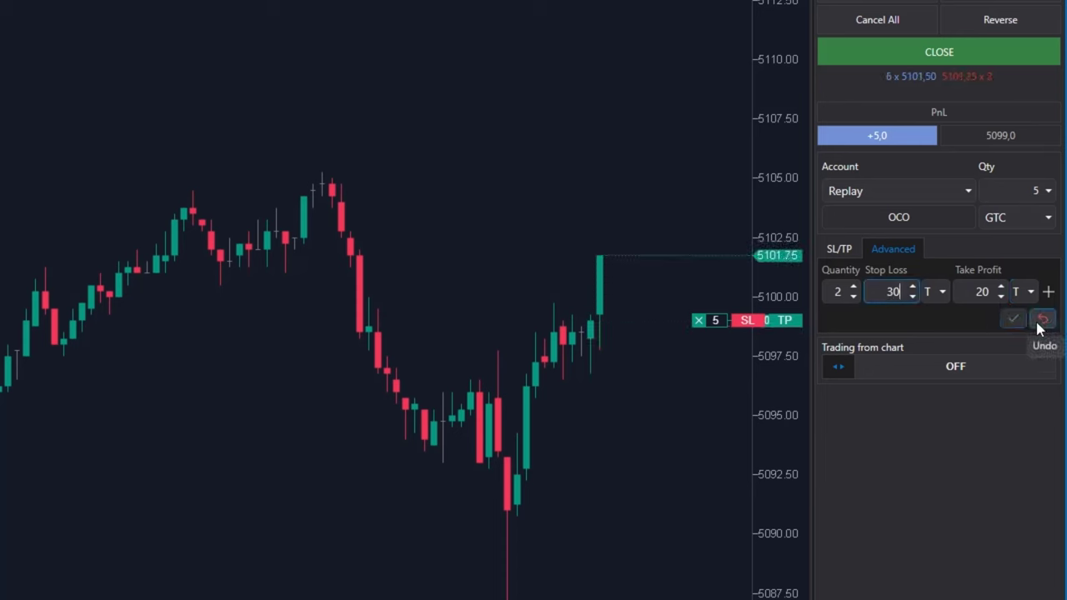
{"action": "type", "text": "30"}
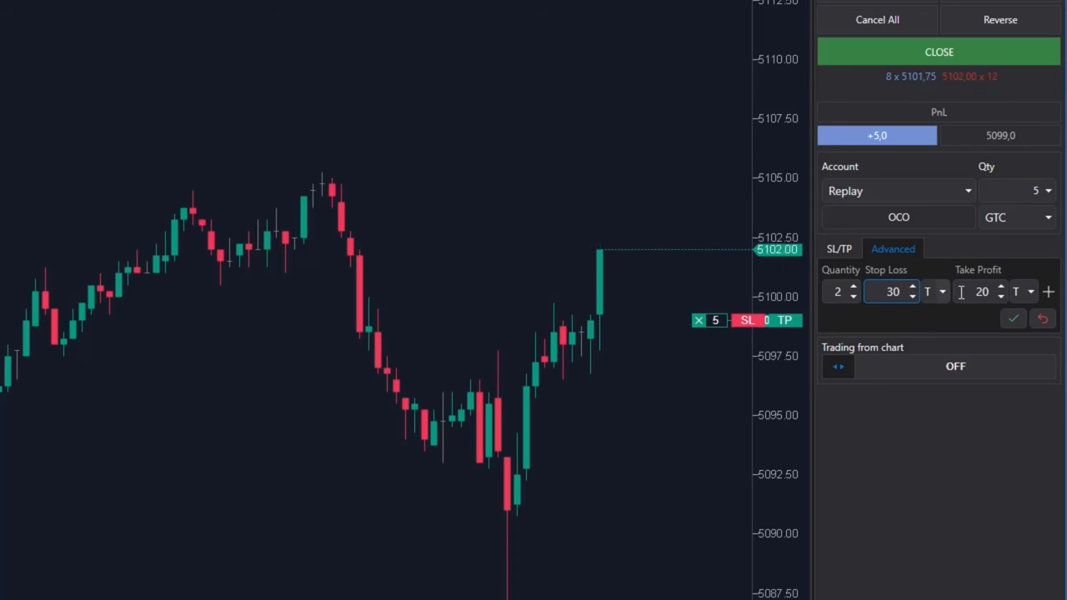
Add a second protection level with a 30-tick stop loss
{"action": "left_click", "coordinate": [1049, 293]}
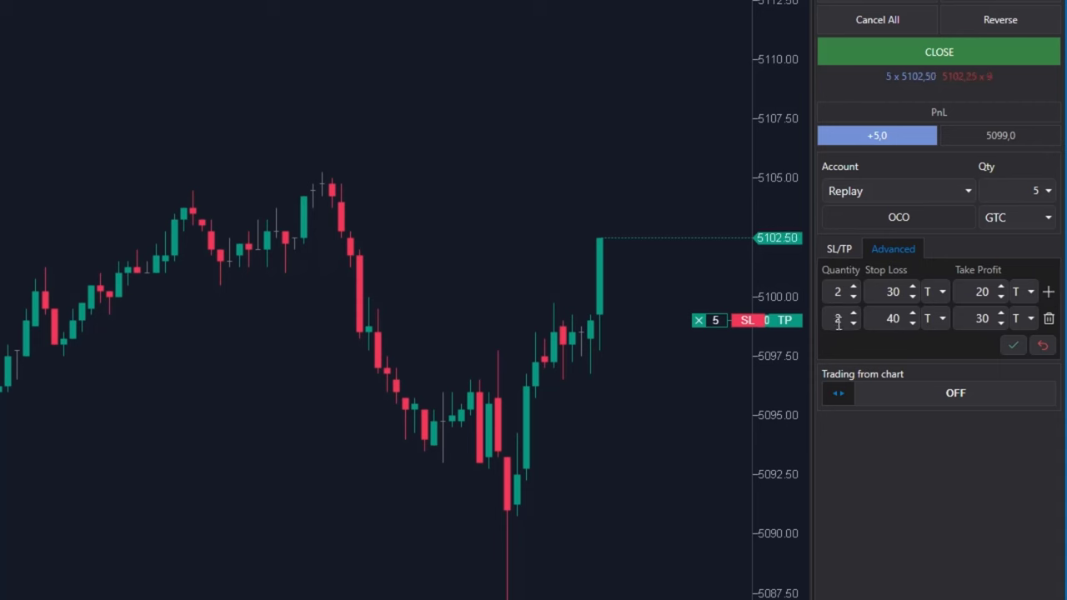
{"action": "left_click", "coordinate": [891, 319]}
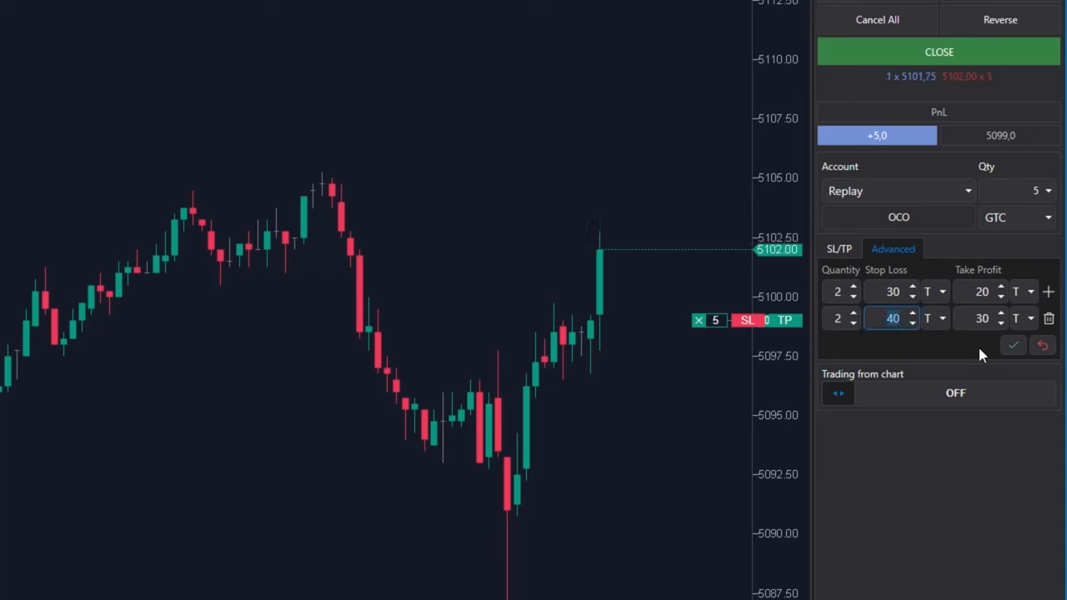
{"action": "type", "text": "30"}
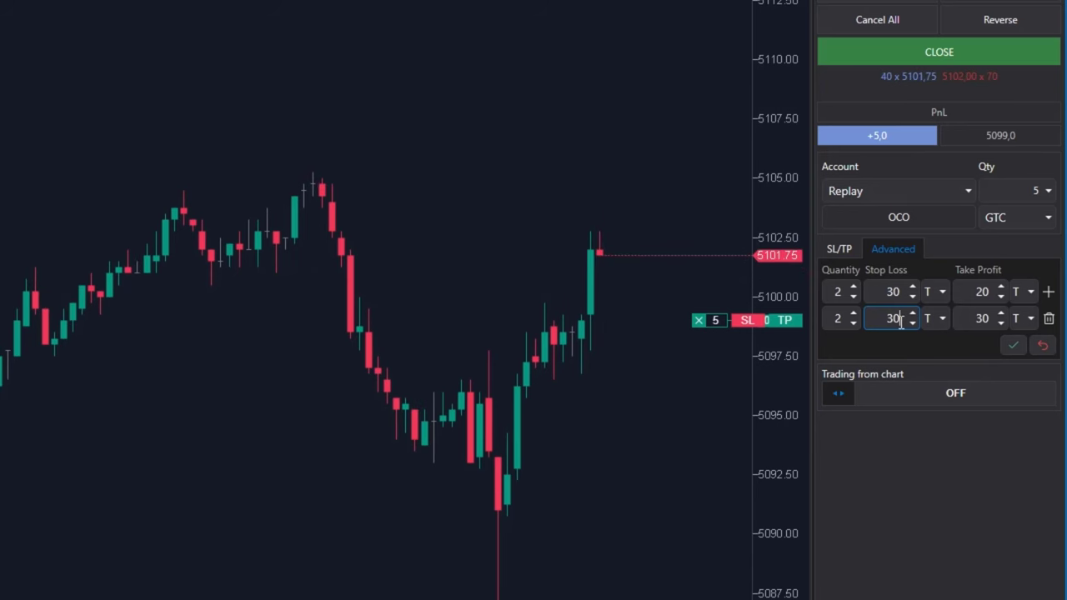
Add a third level with a 45-tick stop loss and a take profit at price 5100
{"action": "left_click", "coordinate": [1048, 294]}
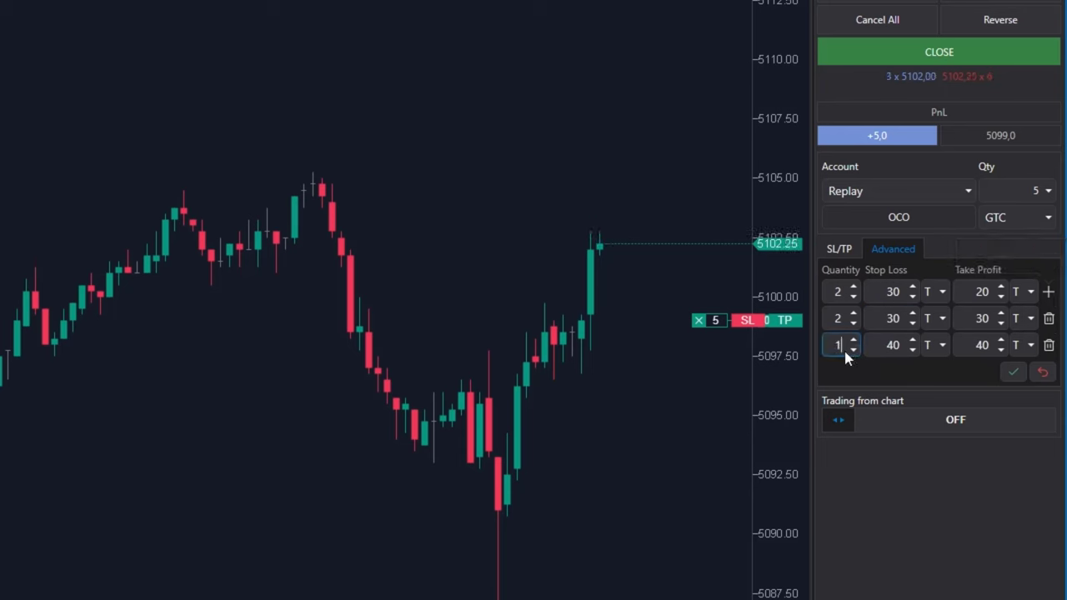
{"action": "left_click", "coordinate": [897, 349]}
{"action": "type", "text": "45"}
{"action": "left_click", "coordinate": [1031, 345]}
{"action": "left_click", "coordinate": [1025, 409]}
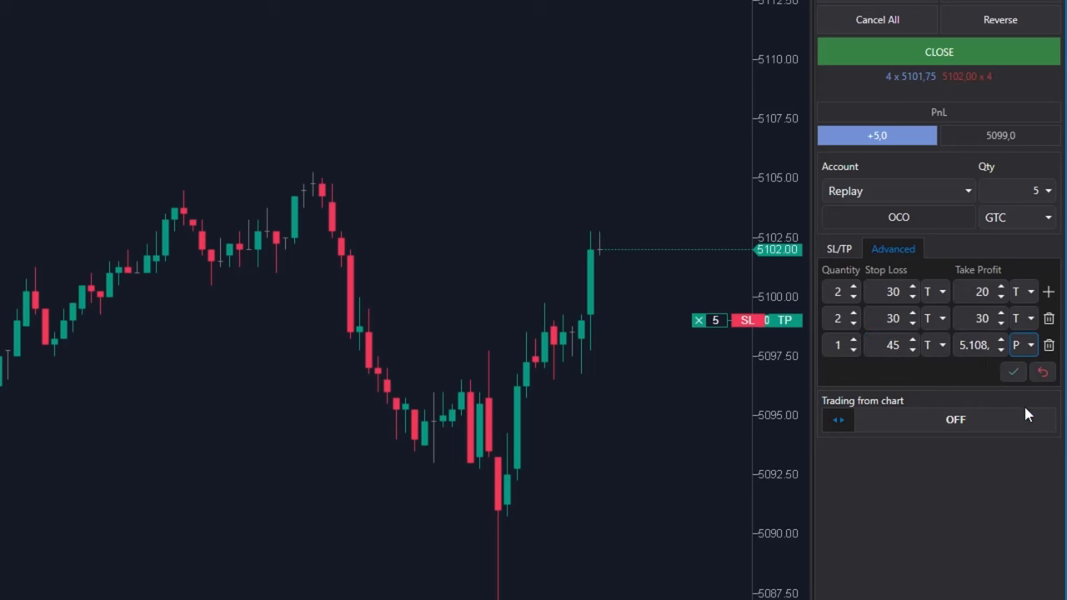
{"action": "left_click", "coordinate": [978, 349]}
{"action": "type", "text": "5100"}
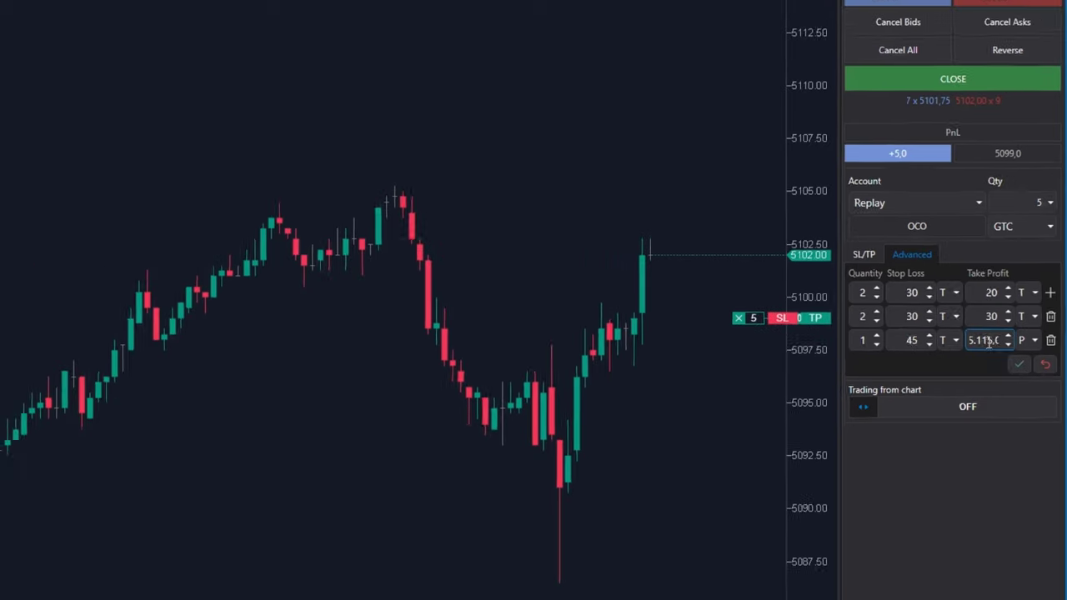
Apply the three Advanced SL/TP rows with the green check
{"action": "left_click", "coordinate": [1013, 372]}
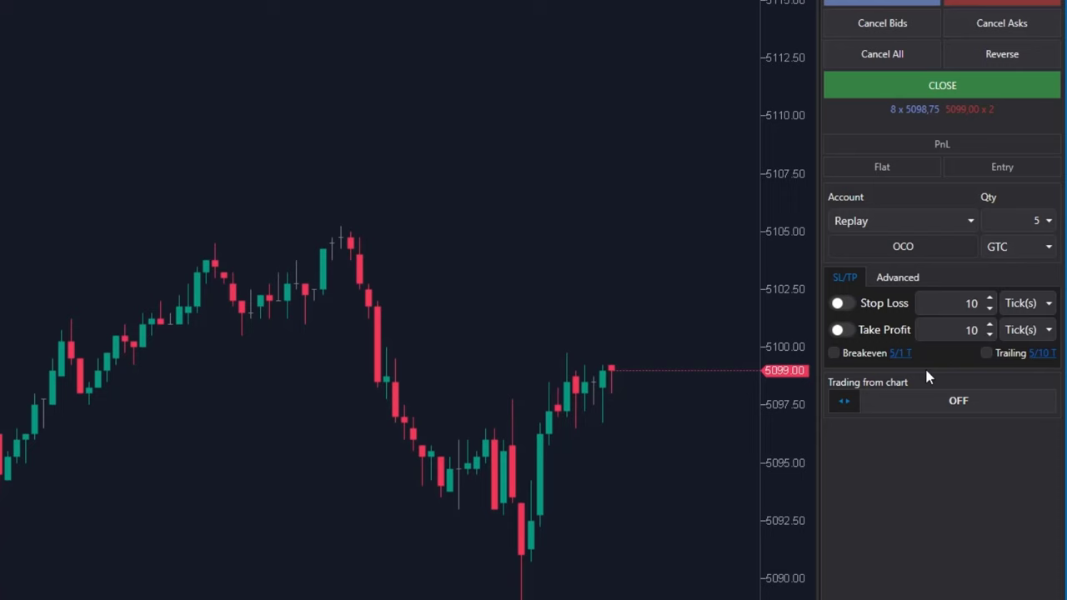
Switch Trading from chart on and preview order lines below and above the current price
{"action": "mouse_move", "coordinate": [900, 371]}
{"action": "left_mouse_down"}
{"action": "mouse_move", "coordinate": [813, 389]}
{"action": "mouse_move", "coordinate": [911, 402]}
{"action": "mouse_move", "coordinate": [902, 374]}
{"action": "left_mouse_up"}
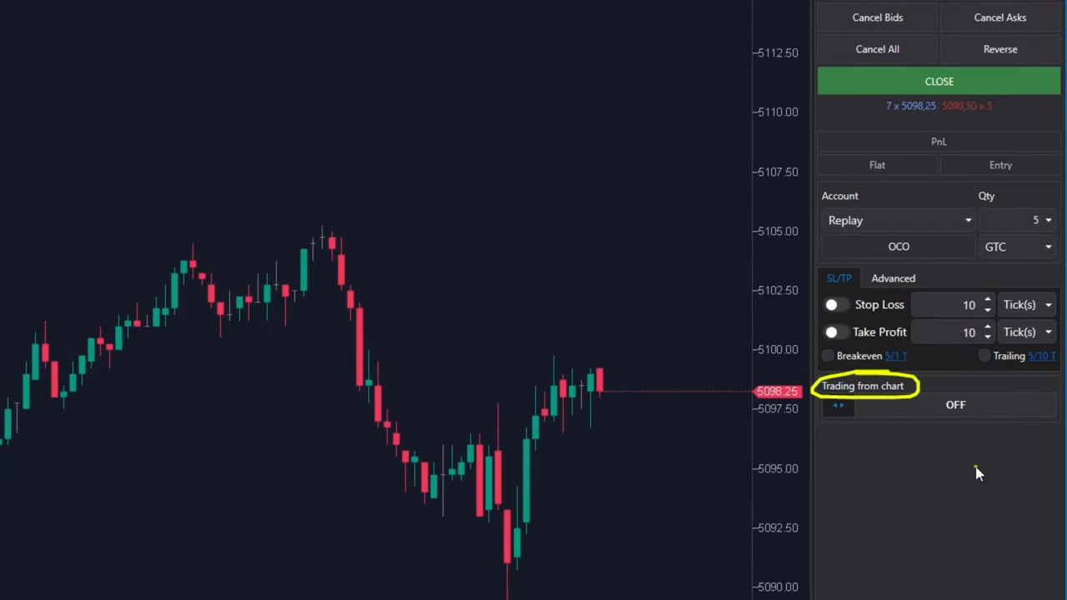
{"action": "left_click", "coordinate": [959, 406]}
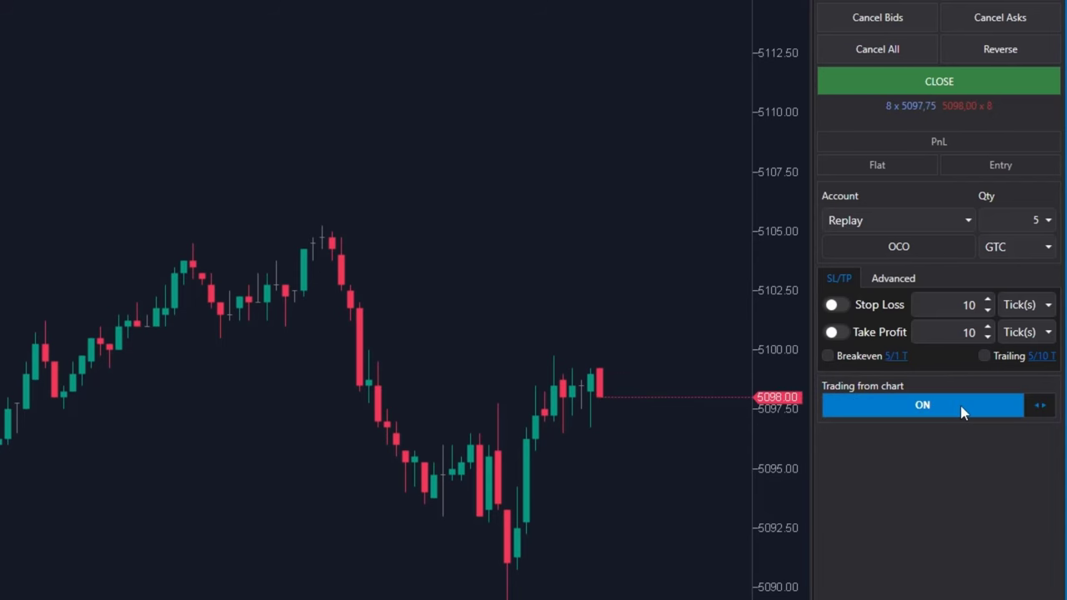
{"action": "left_click_drag", "start_coordinate": [734, 503], "coordinate": [399, 318]}
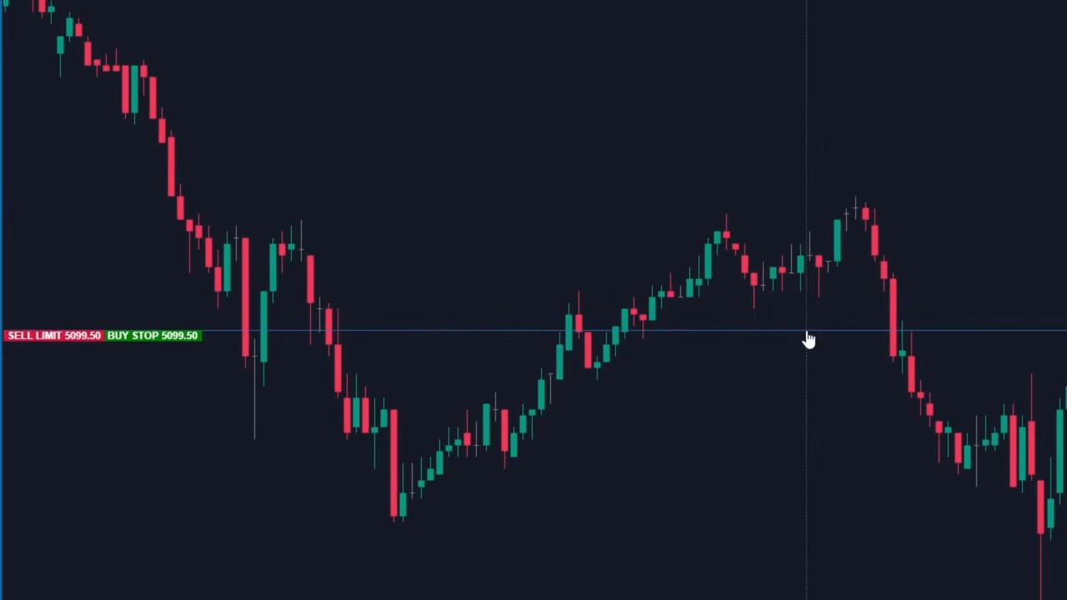
{"action": "left_click_drag", "start_coordinate": [598, 325], "coordinate": [54, 308]}
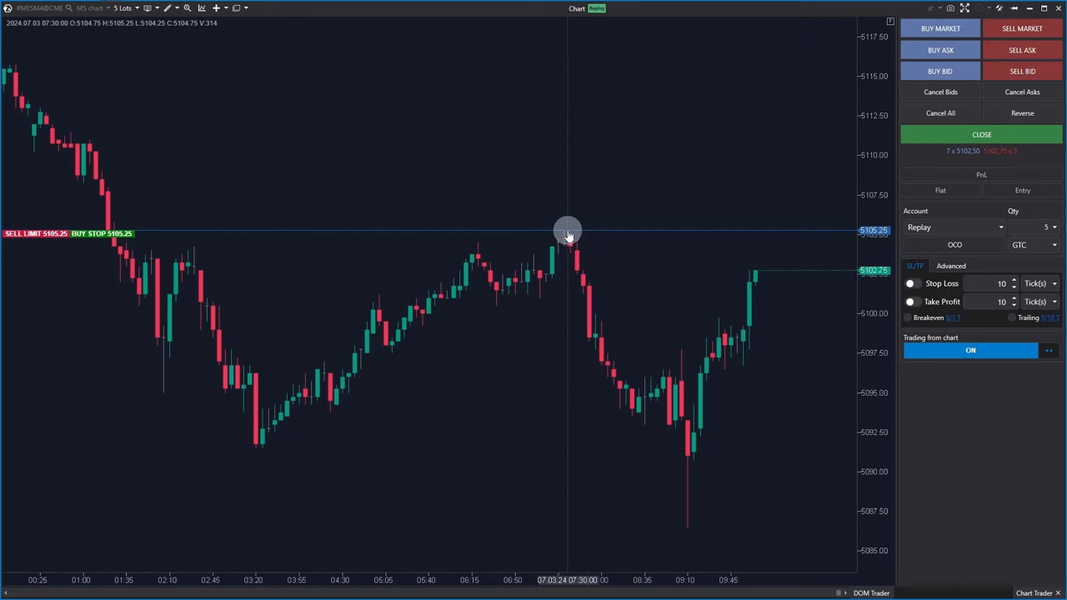
{"action": "left_click_drag", "start_coordinate": [567, 236], "coordinate": [570, 331]}
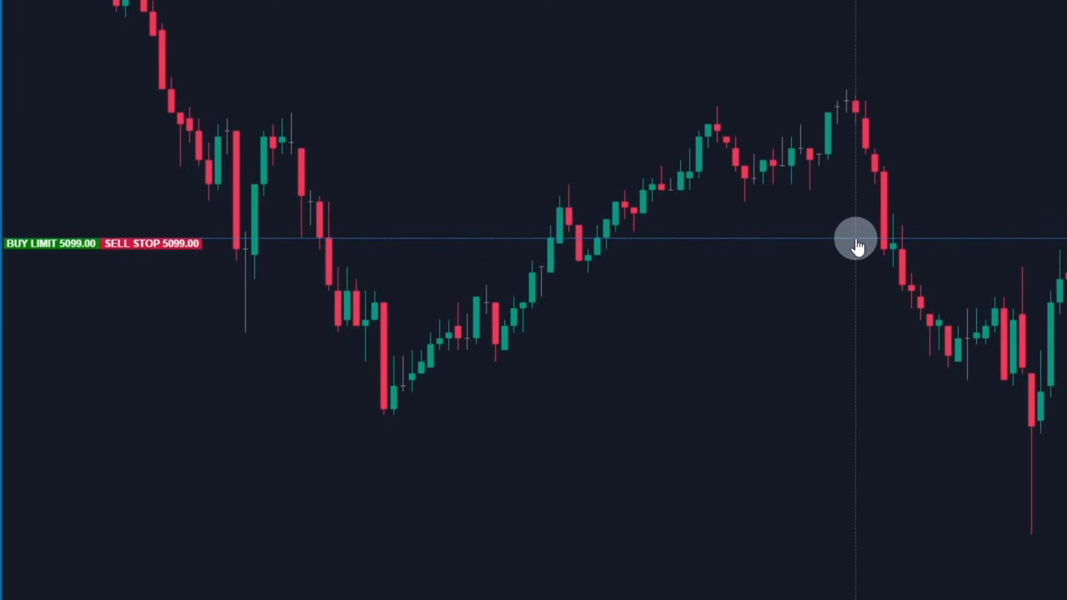
{"action": "left_click_drag", "start_coordinate": [857, 244], "coordinate": [54, 247]}
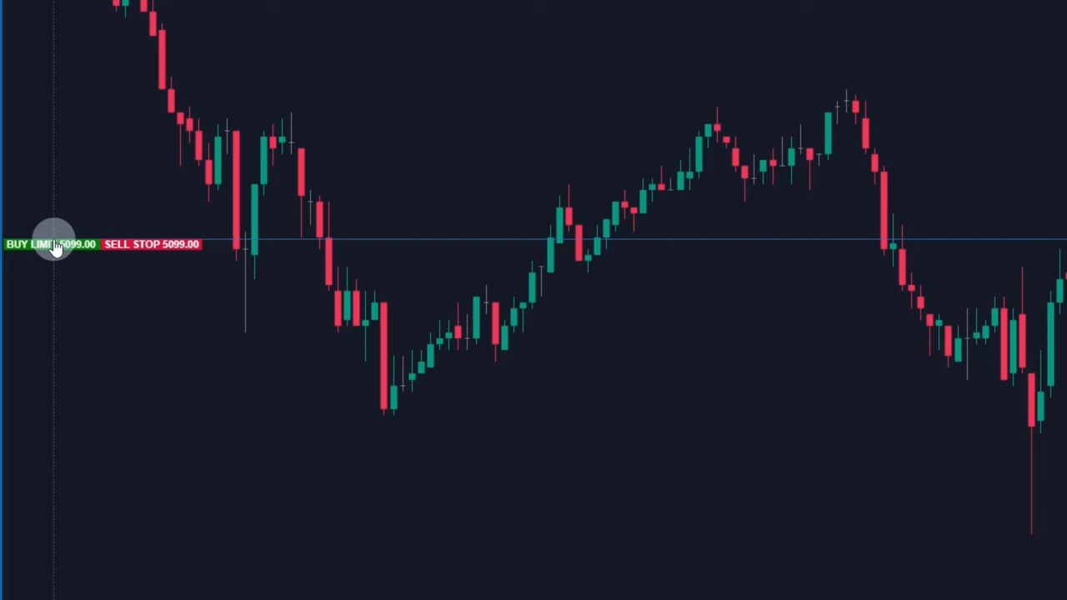
{"action": "left_click_drag", "start_coordinate": [55, 248], "coordinate": [175, 254]}
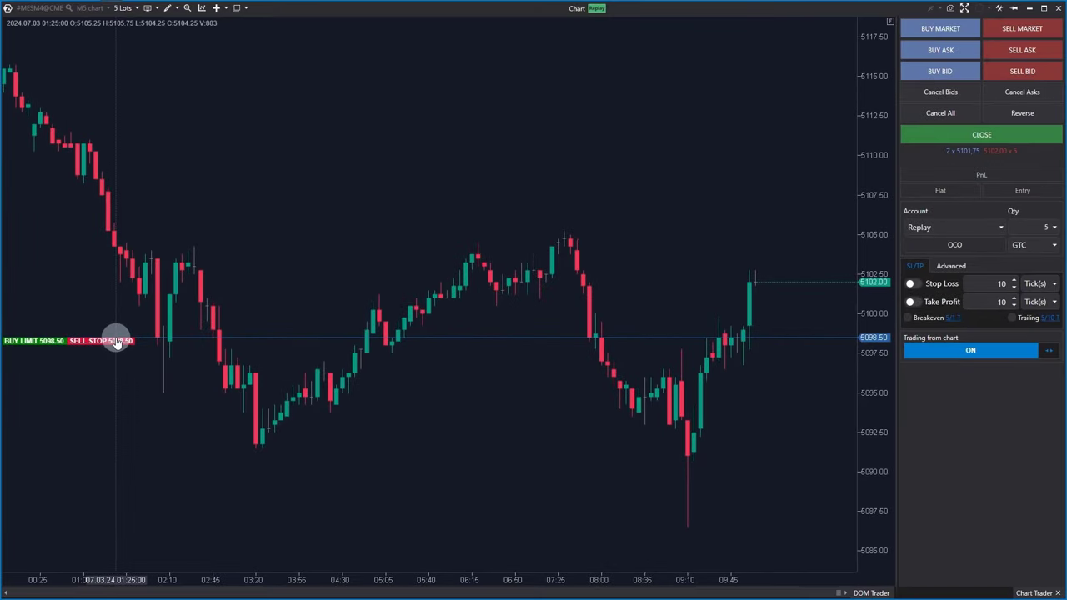
{"action": "left_click_drag", "start_coordinate": [117, 342], "coordinate": [648, 238]}
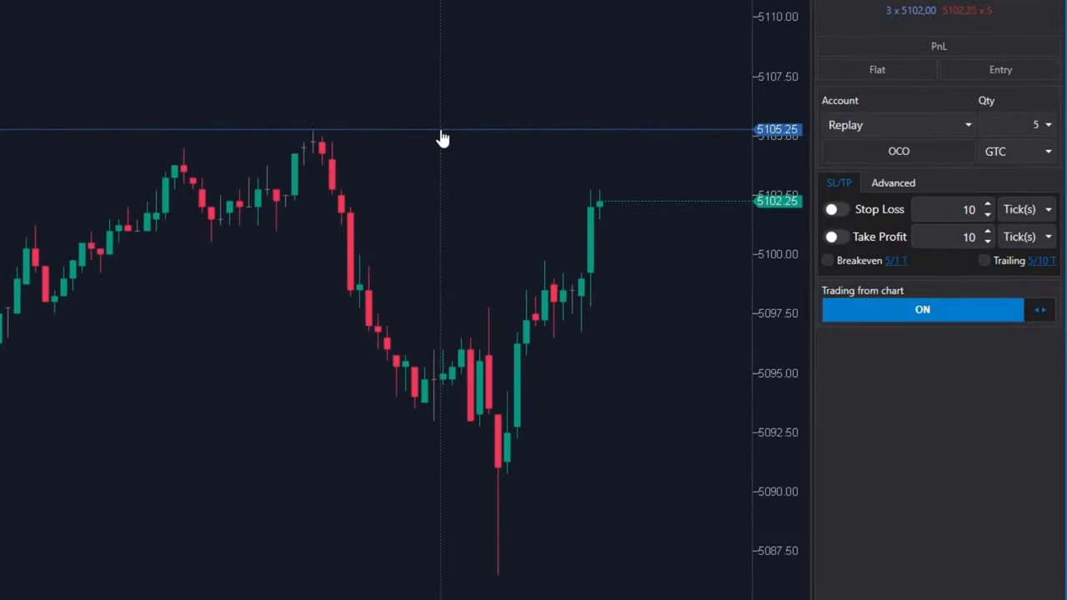
Place a 5-lot buy stop at 5105.25, turn chart trading off, and measure its distance from price
{"action": "left_click", "coordinate": [521, 137]}
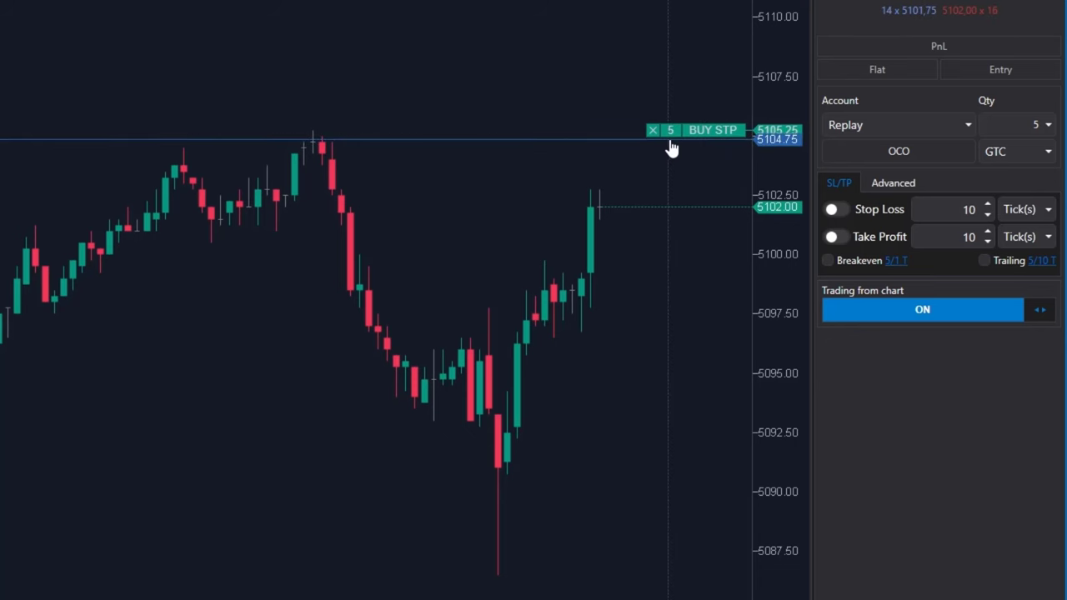
{"action": "left_click", "coordinate": [1035, 126]}
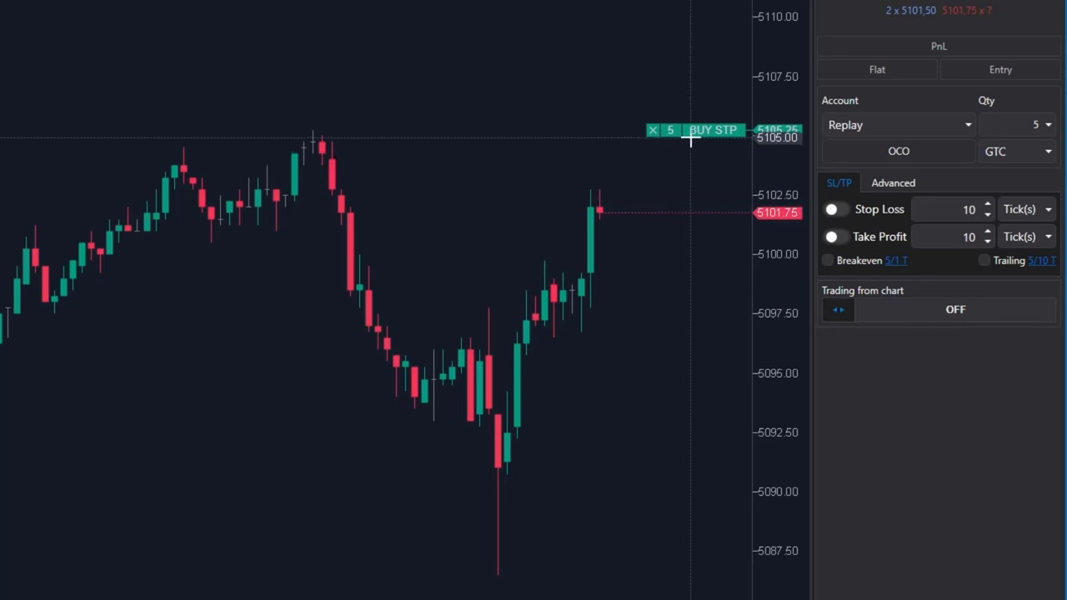
{"action": "left_click_drag", "start_coordinate": [600, 135], "coordinate": [633, 352]}
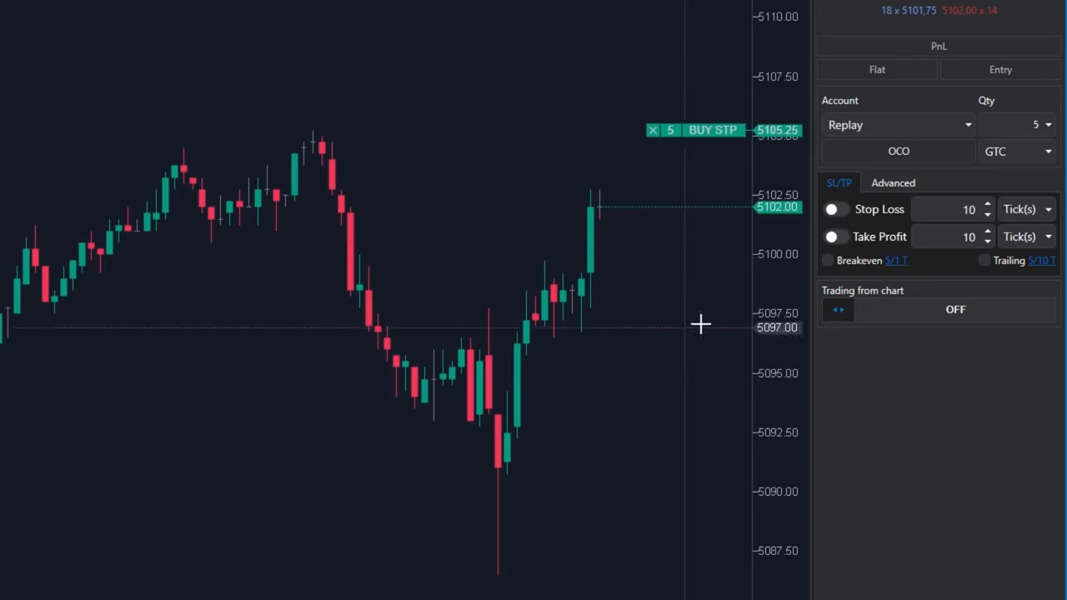
Set stop loss to 35 ticks and take profit to the price 5112.00, enabling the stop loss
{"action": "double_click", "coordinate": [968, 209]}
{"action": "type", "text": "35"}
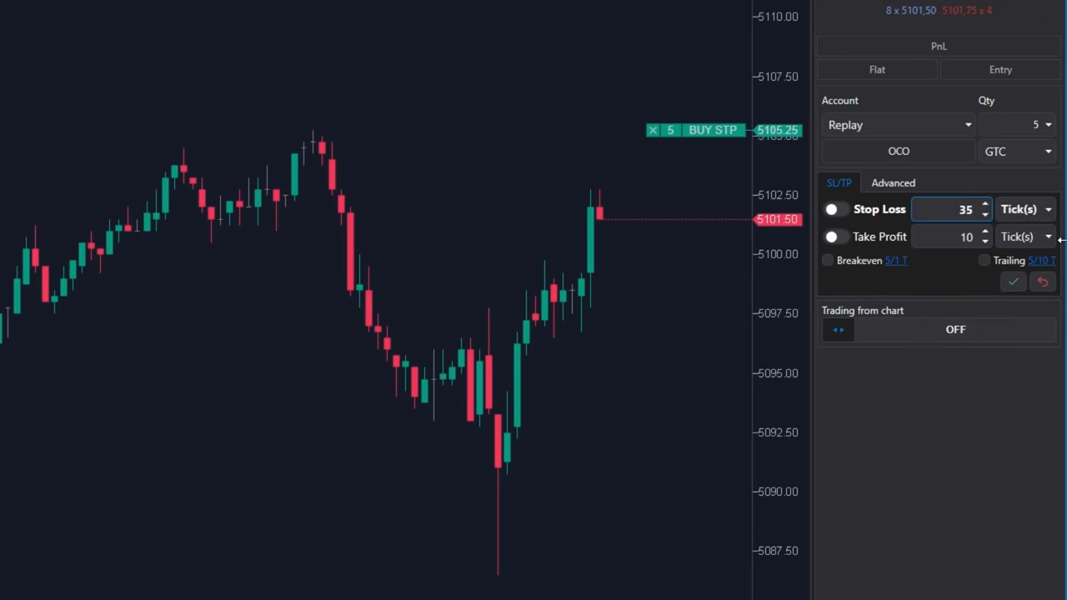
{"action": "left_click", "coordinate": [1023, 210]}
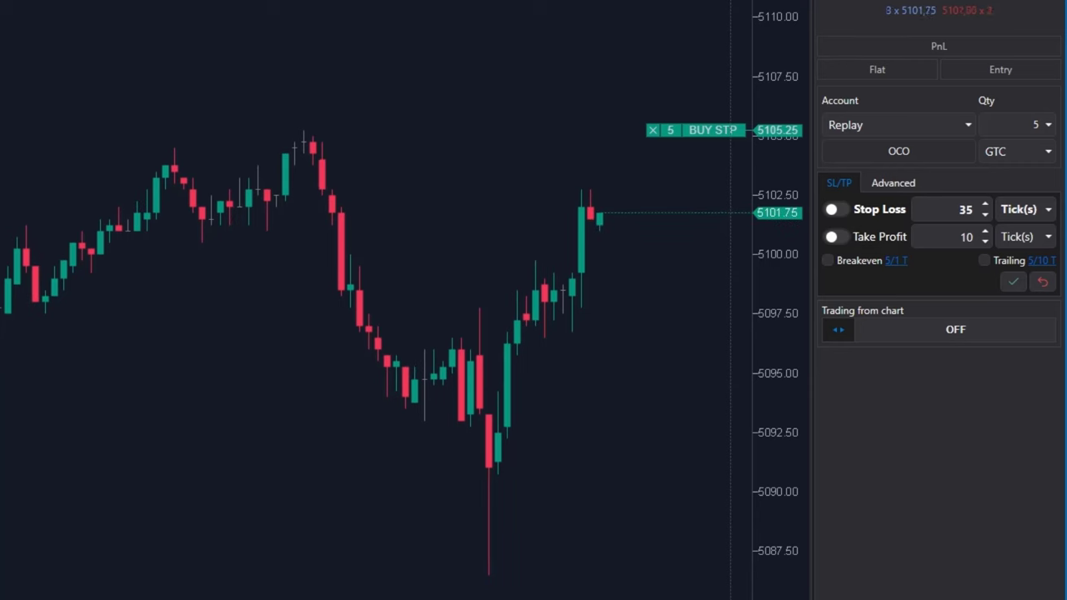
{"action": "left_click", "coordinate": [1049, 238]}
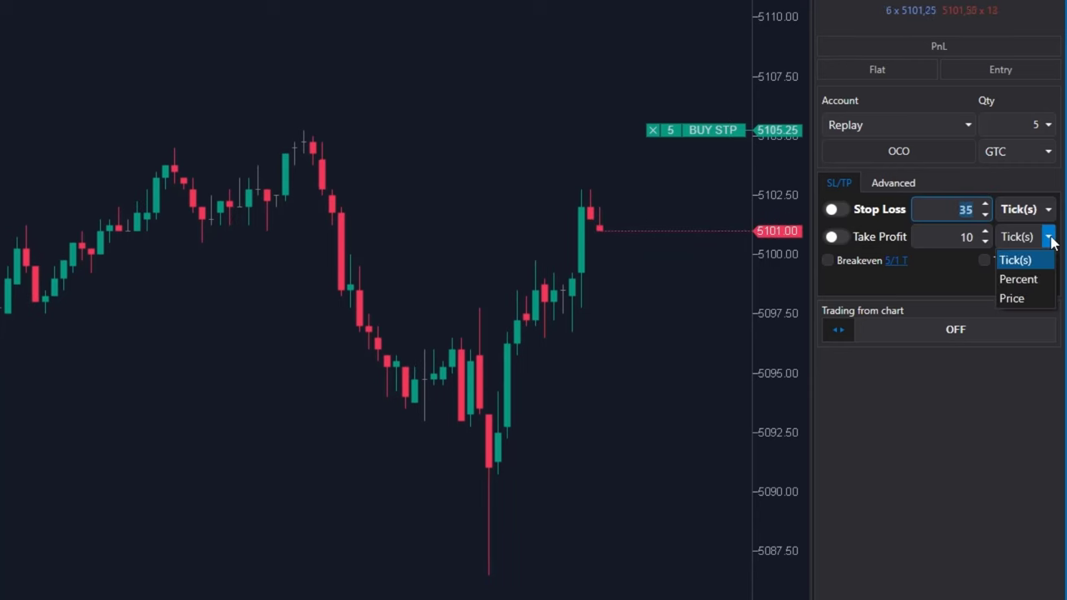
{"action": "left_click", "coordinate": [1020, 298]}
{"action": "left_click", "coordinate": [956, 237]}
{"action": "type", "text": "511"}
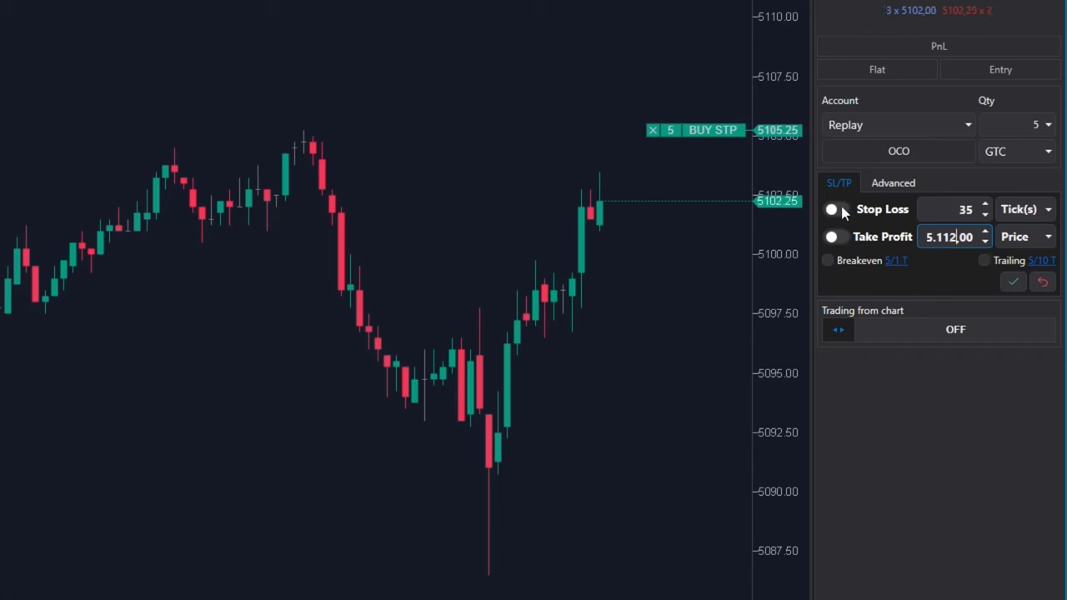
{"action": "left_click", "coordinate": [838, 212]}
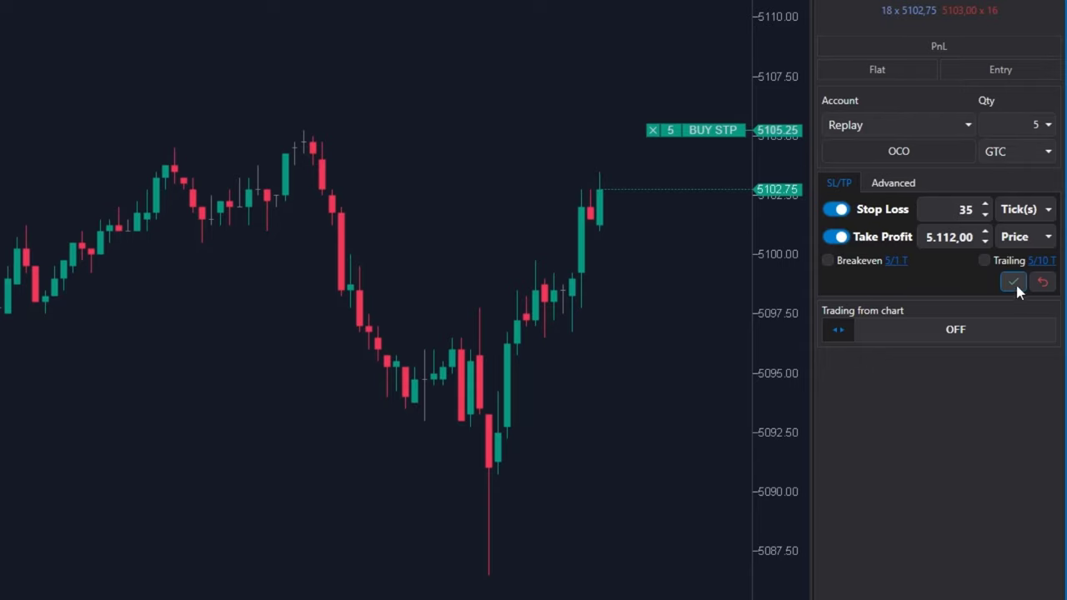
Apply the 35-tick stop-loss and 5112.00 take-profit to the 5-lot buy stop at 5105.25
{"action": "left_click", "coordinate": [1014, 282]}
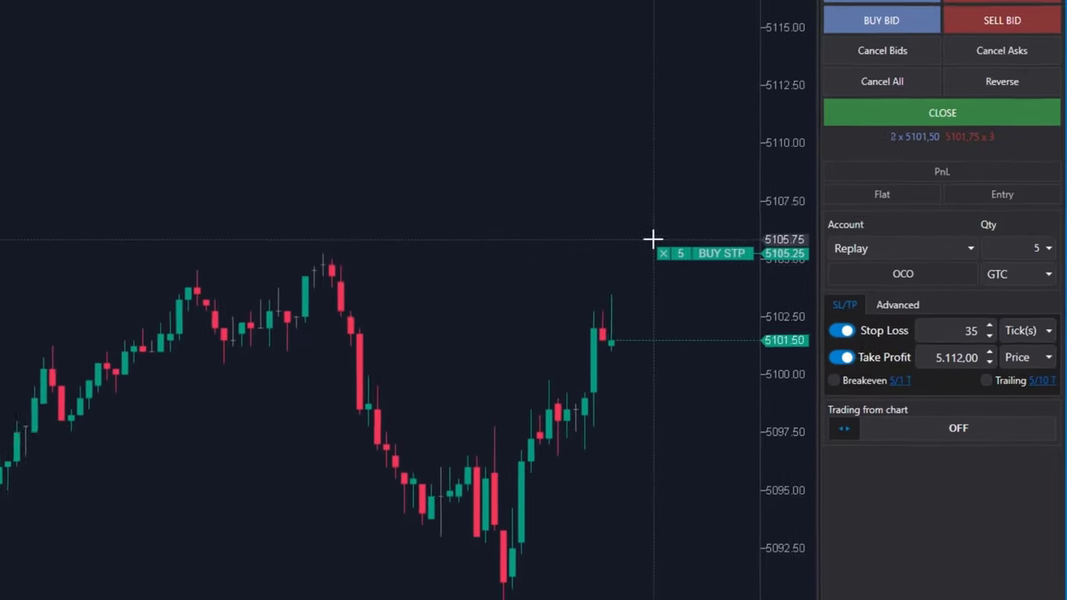